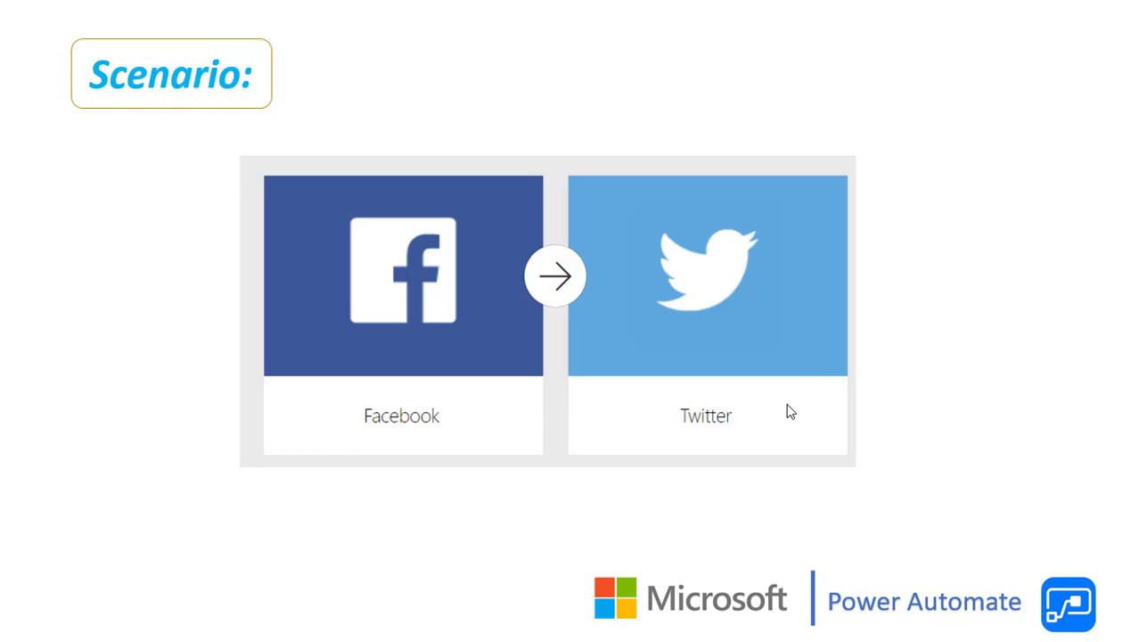
- Switch to Power Automate in the browser and browse the featured template collections on the home page
{"action": "key", "text": "alt+Tab"}
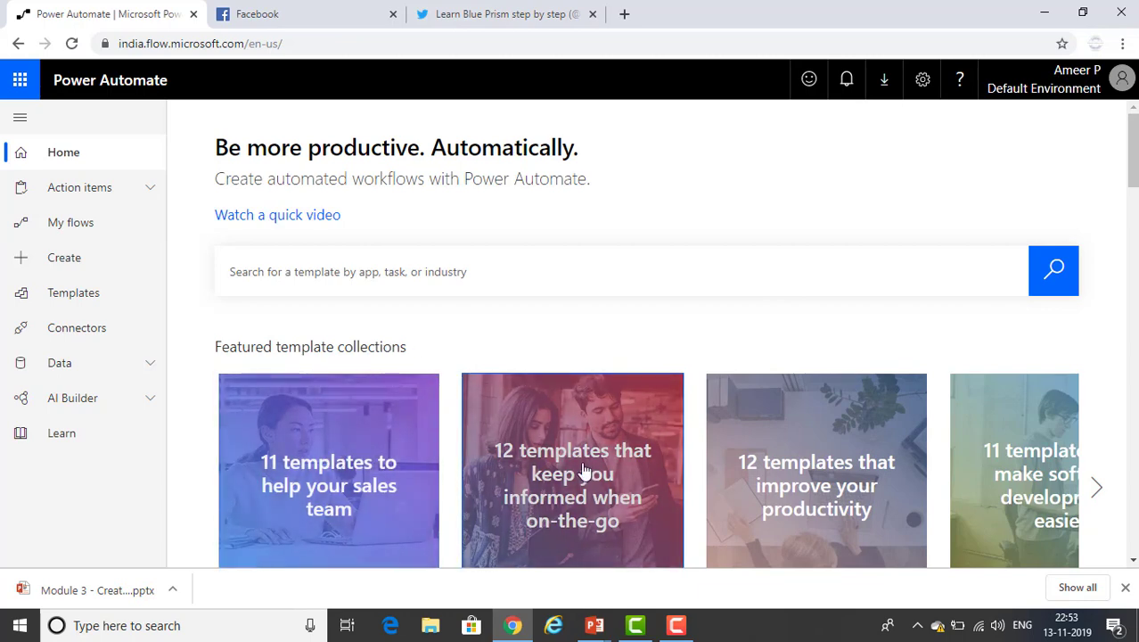
{"action": "scroll", "coordinate": [1095, 493], "scroll_direction": "down", "scroll_amount": 2}
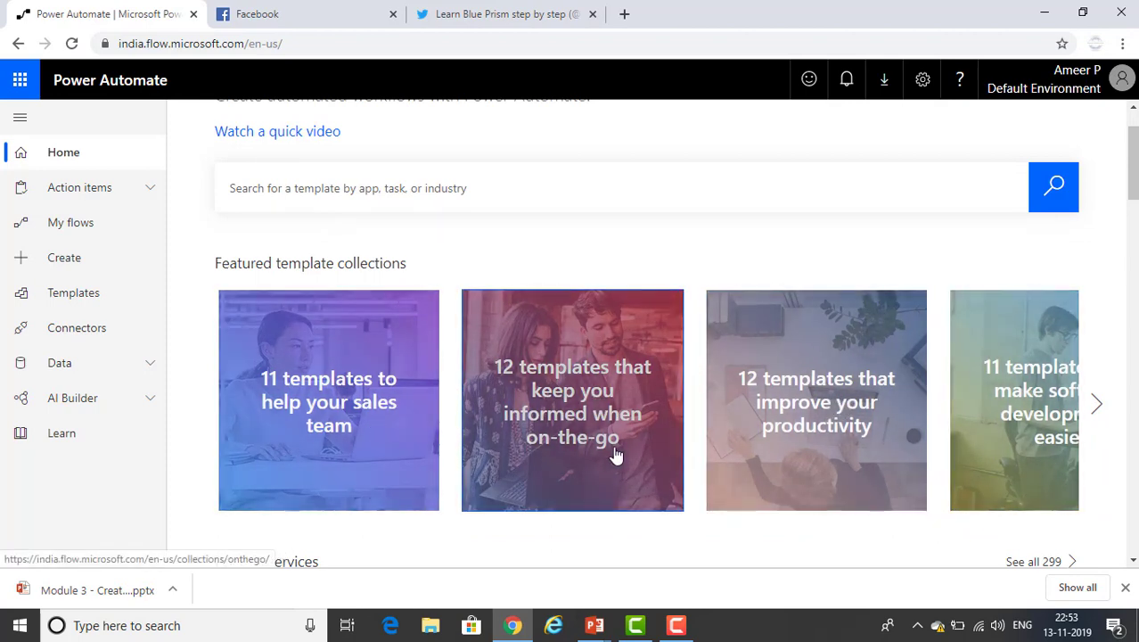
{"action": "left_click", "coordinate": [1096, 404]}
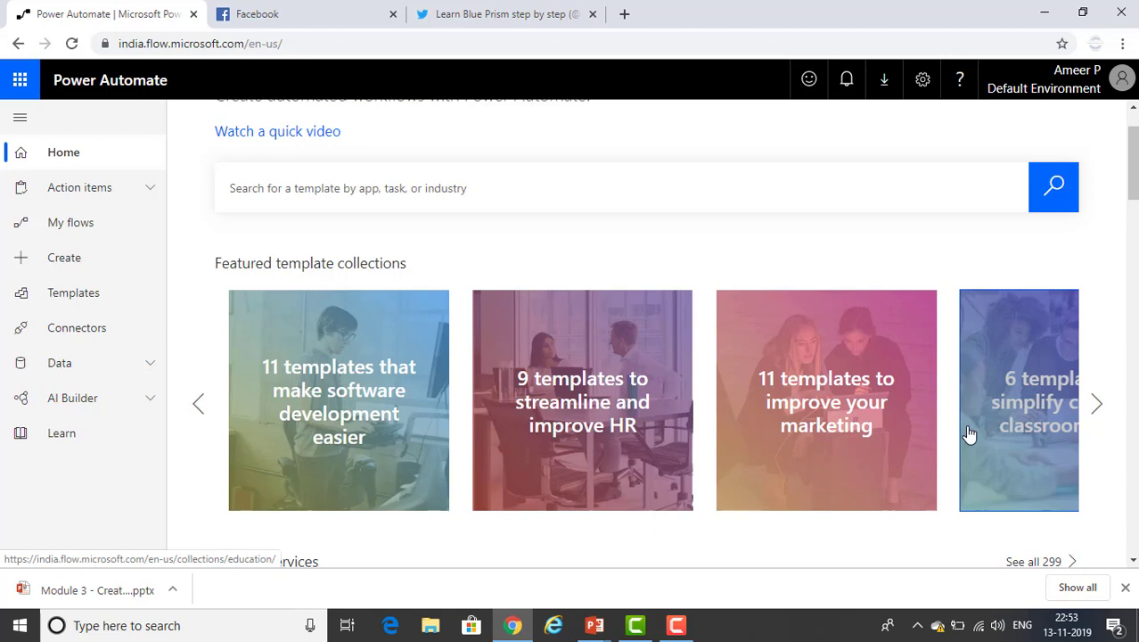
- Open the flow creation page and look through its options for starting from blank, a template or a connector
{"action": "left_click", "coordinate": [57, 264]}
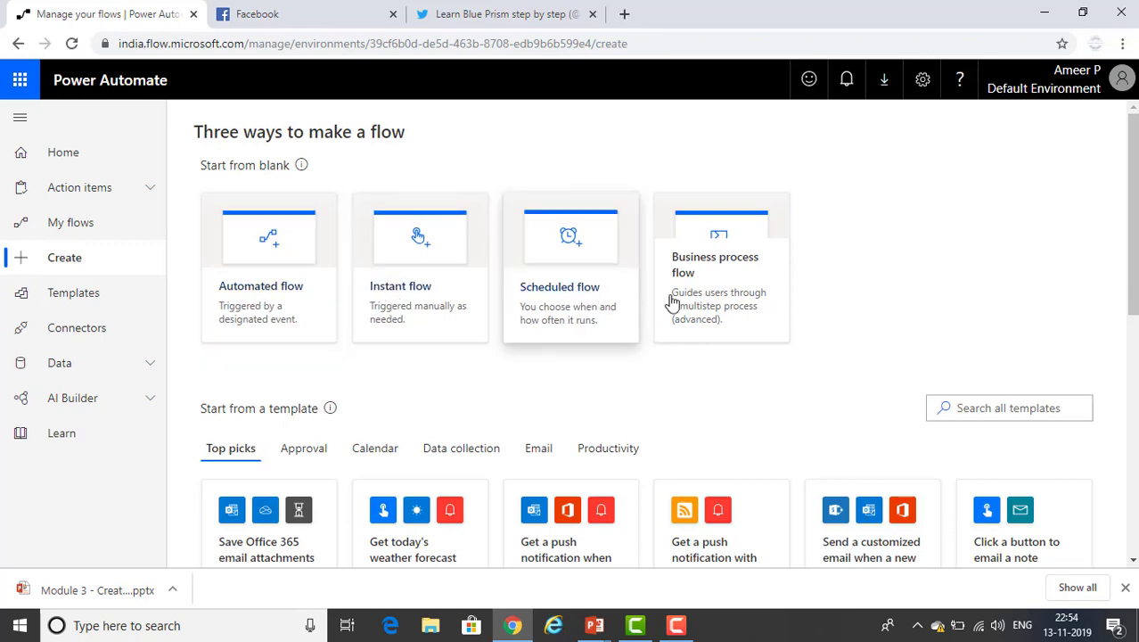
{"action": "scroll", "coordinate": [736, 296], "scroll_direction": "down", "scroll_amount": 2}
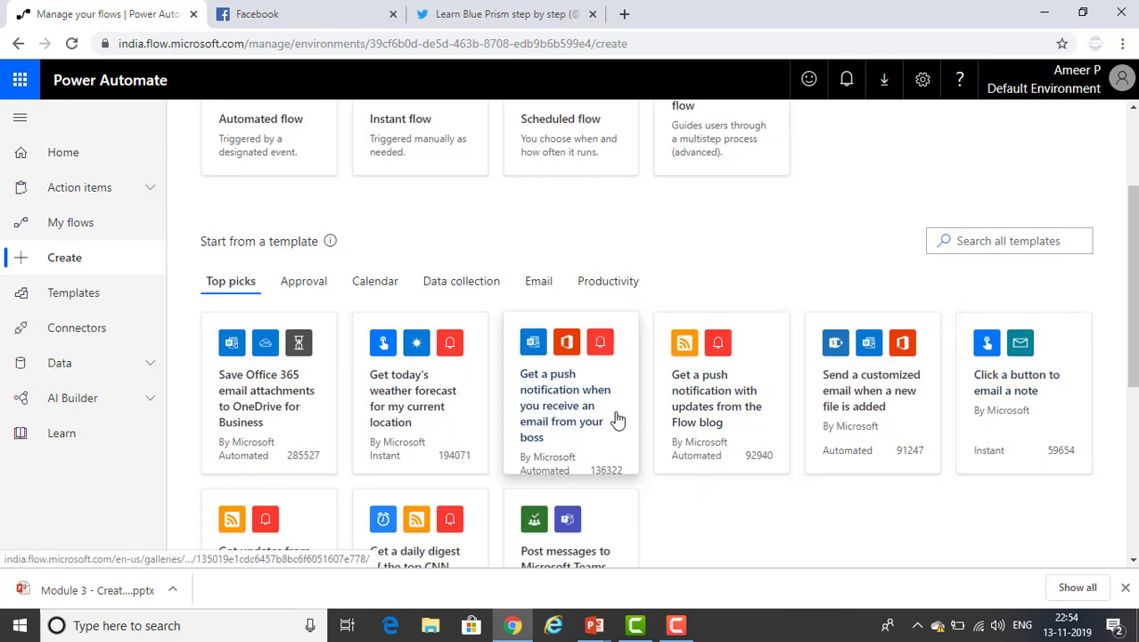
{"action": "scroll", "coordinate": [616, 419], "scroll_direction": "down", "scroll_amount": 4}
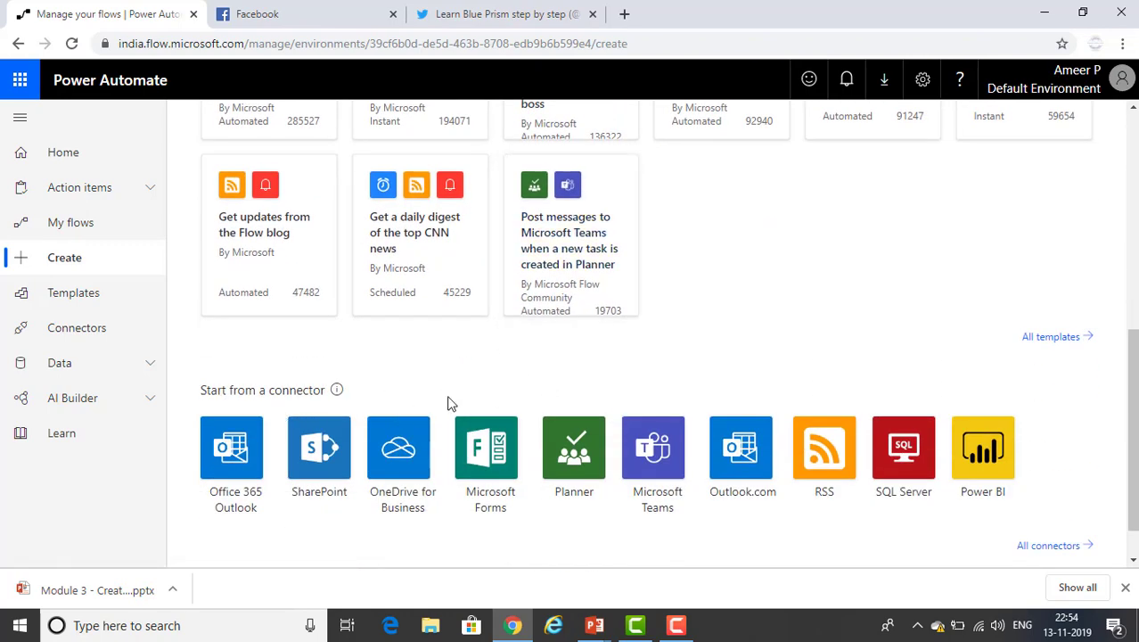
{"action": "scroll", "coordinate": [451, 404], "scroll_direction": "down", "scroll_amount": 1}
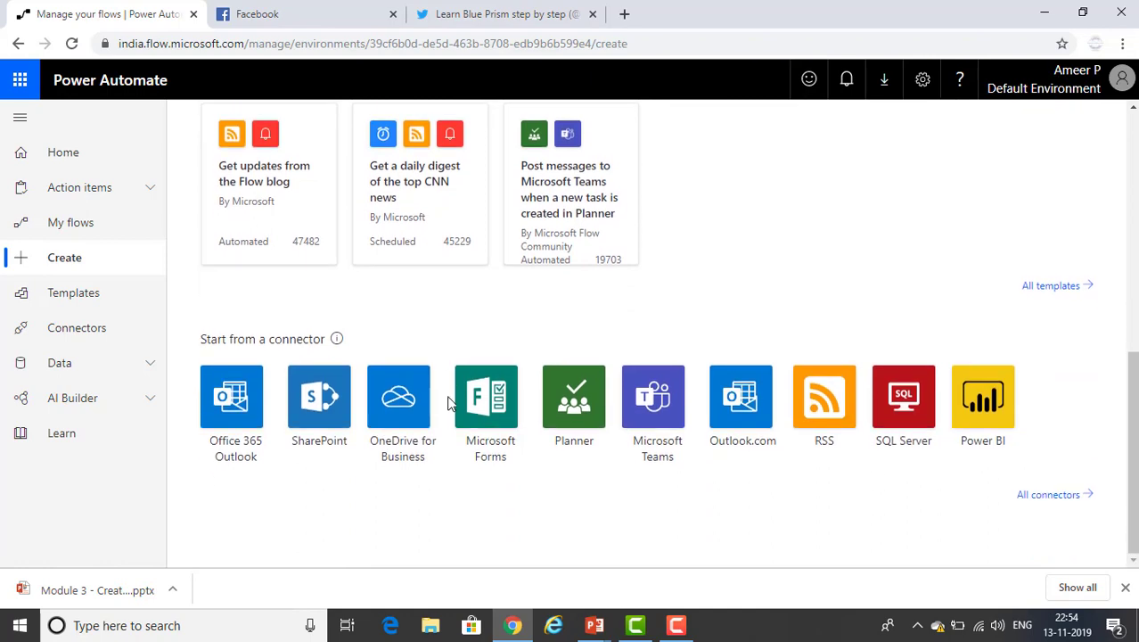
{"action": "scroll", "coordinate": [428, 401], "scroll_direction": "up", "scroll_amount": 5}
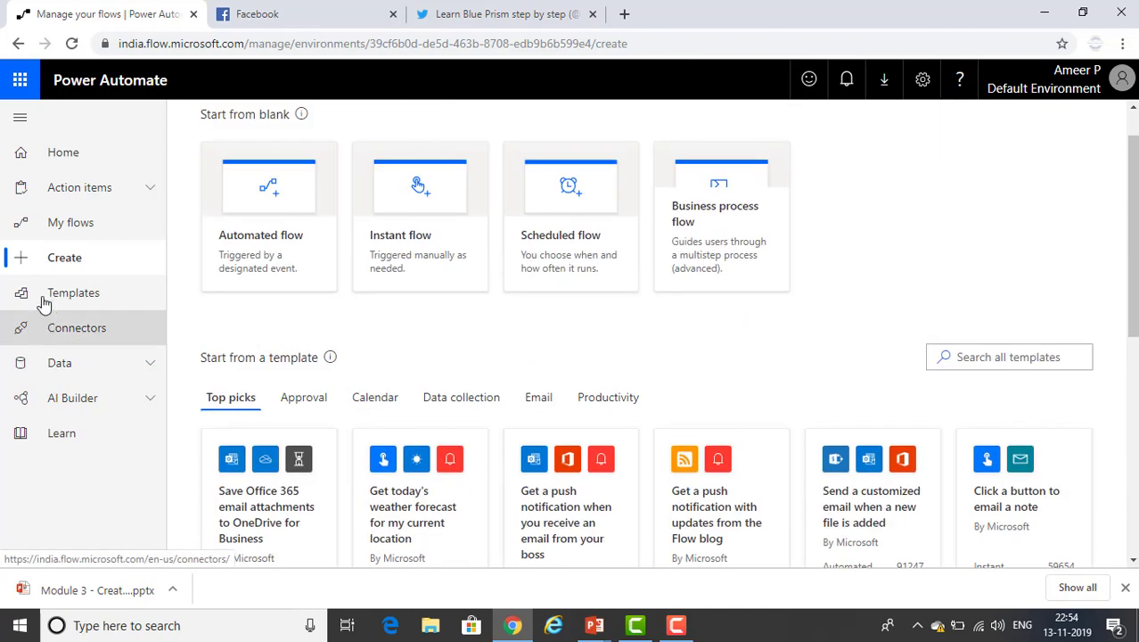
{"action": "scroll", "coordinate": [253, 336], "scroll_direction": "up", "scroll_amount": 1}
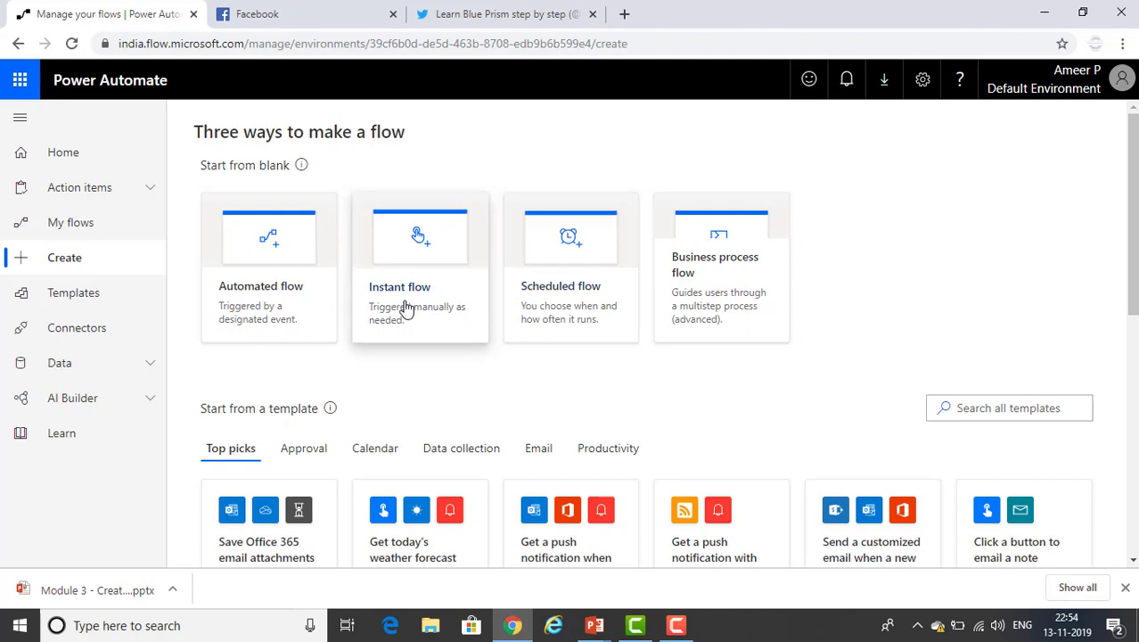
- Search the flow template gallery for "facebook"
{"action": "left_click", "coordinate": [97, 302]}
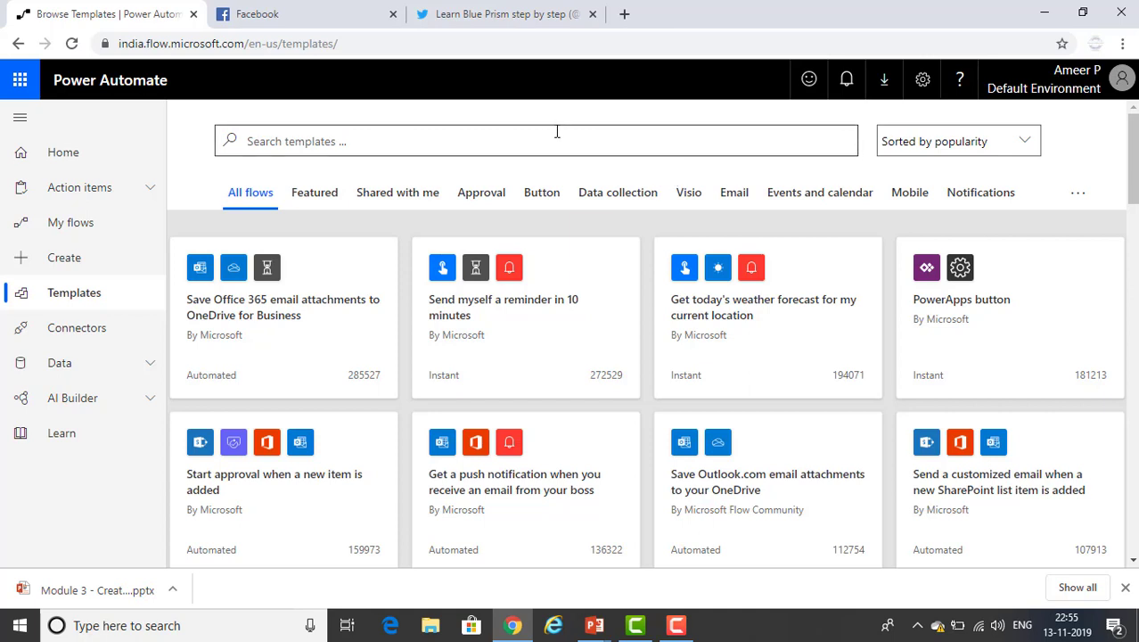
{"action": "left_click", "coordinate": [514, 125]}
{"action": "type", "text": "facebook"}
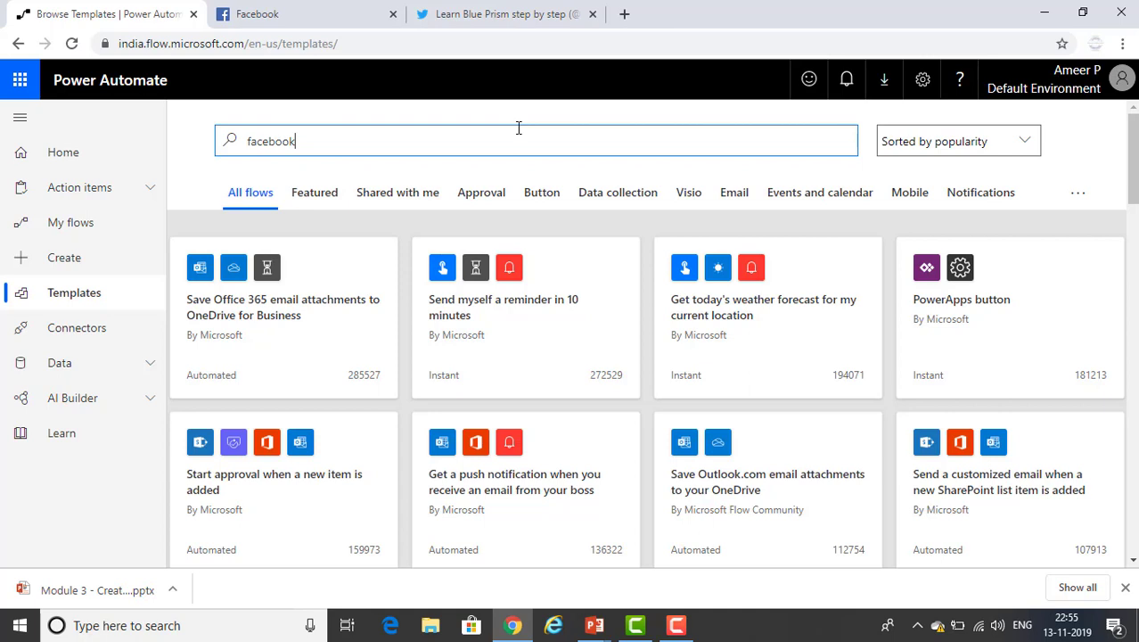
{"action": "key", "text": "Return"}
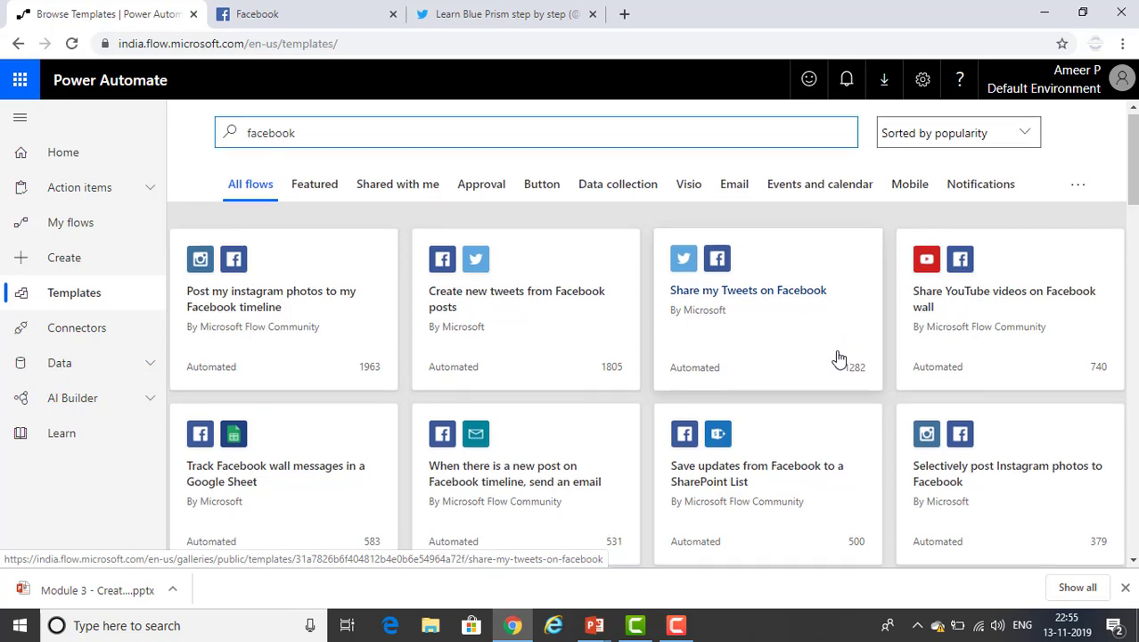
- Look through the matching templates and open "Create new tweets from Facebook posts"
{"action": "scroll", "coordinate": [836, 368], "scroll_direction": "down", "scroll_amount": 5}
{"action": "scroll", "coordinate": [849, 399], "scroll_direction": "up", "scroll_amount": 3}
{"action": "scroll", "coordinate": [851, 403], "scroll_direction": "up", "scroll_amount": 2}
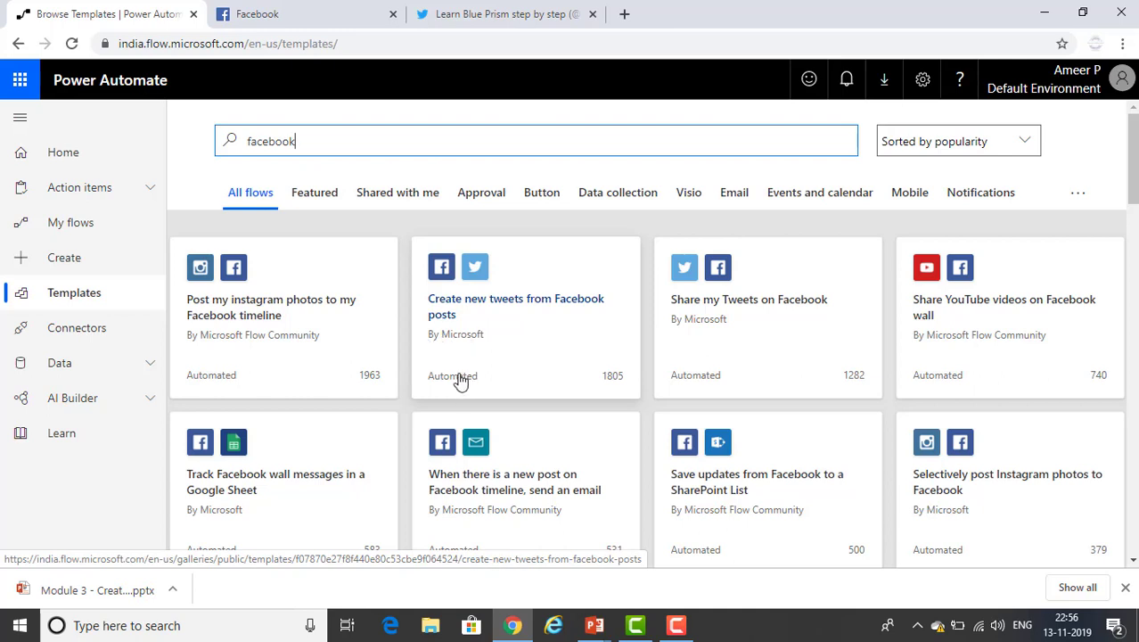
{"action": "left_click", "coordinate": [535, 338]}
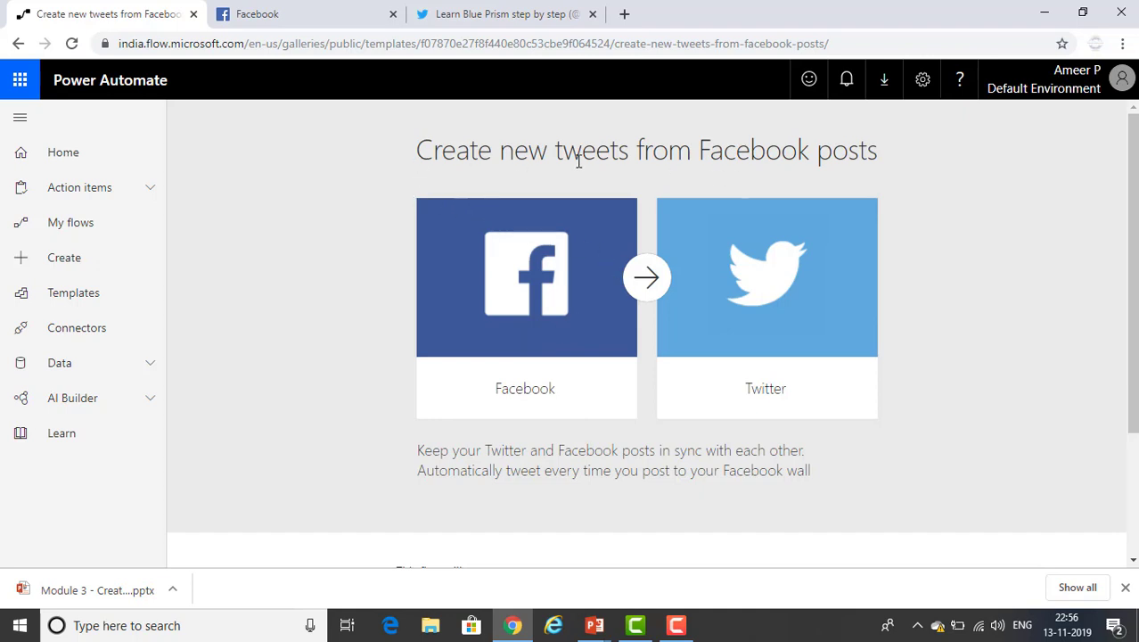
- Examine the template's description and the Facebook and Twitter connections that the flow requires
{"action": "scroll", "coordinate": [802, 245], "scroll_direction": "down", "scroll_amount": 1}
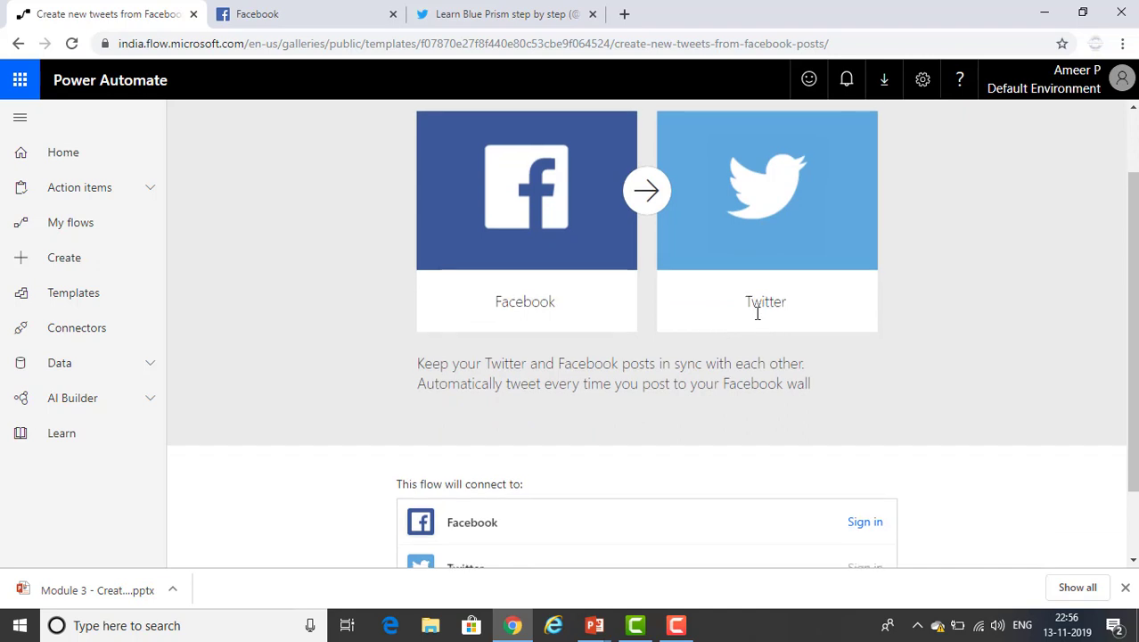
{"action": "scroll", "coordinate": [757, 312], "scroll_direction": "down", "scroll_amount": 1}
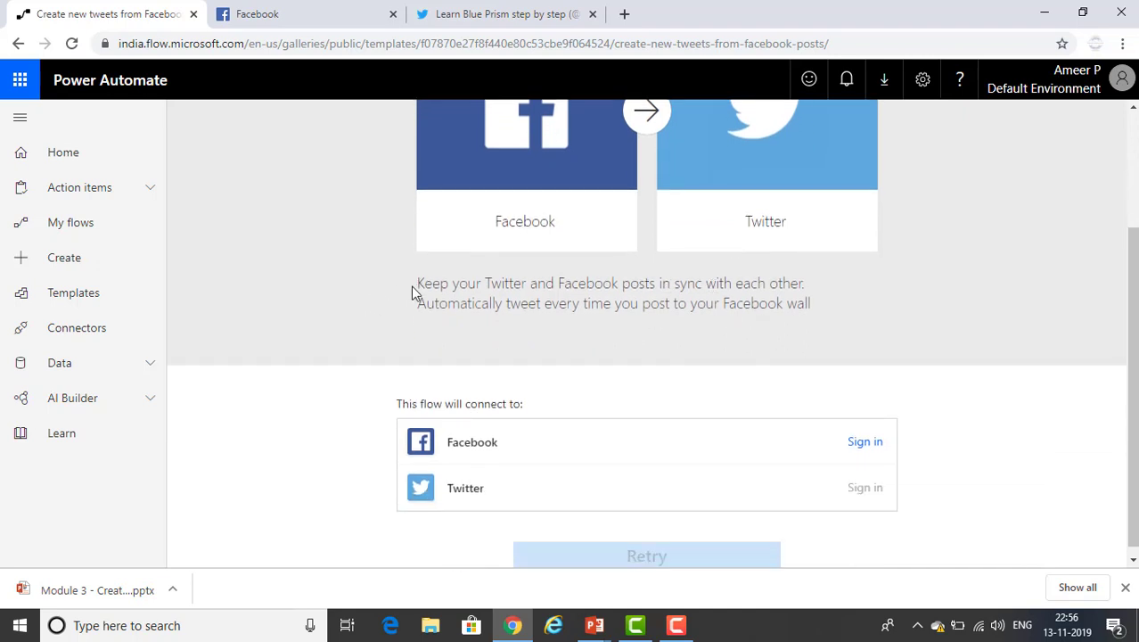
{"action": "left_click_drag", "start_coordinate": [420, 307], "coordinate": [615, 308]}
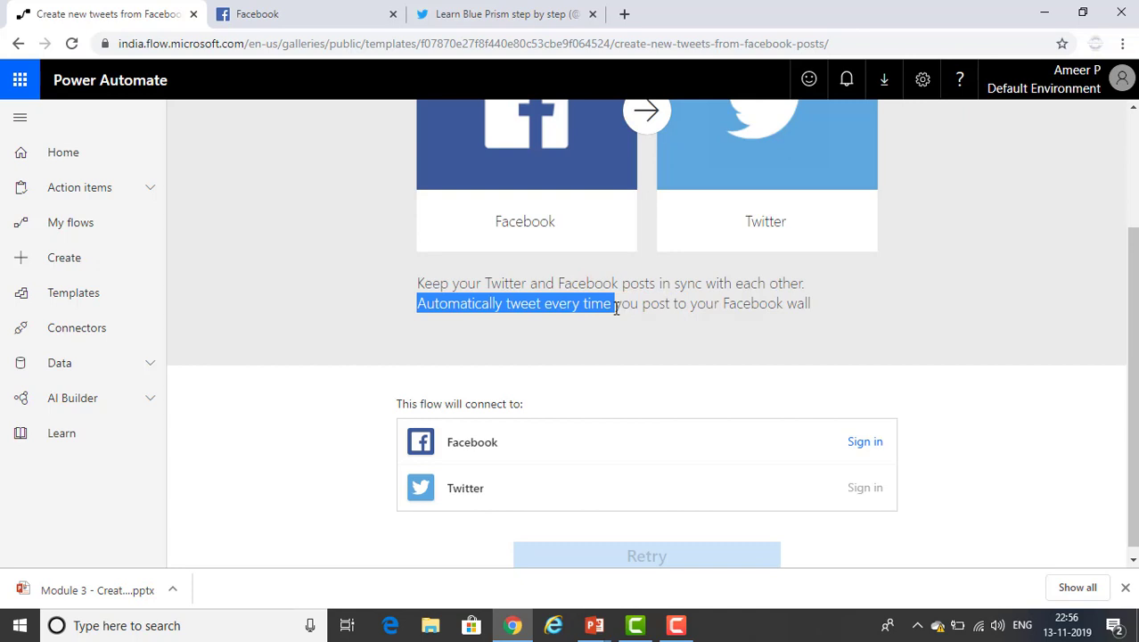
{"action": "double_click", "coordinate": [661, 305]}
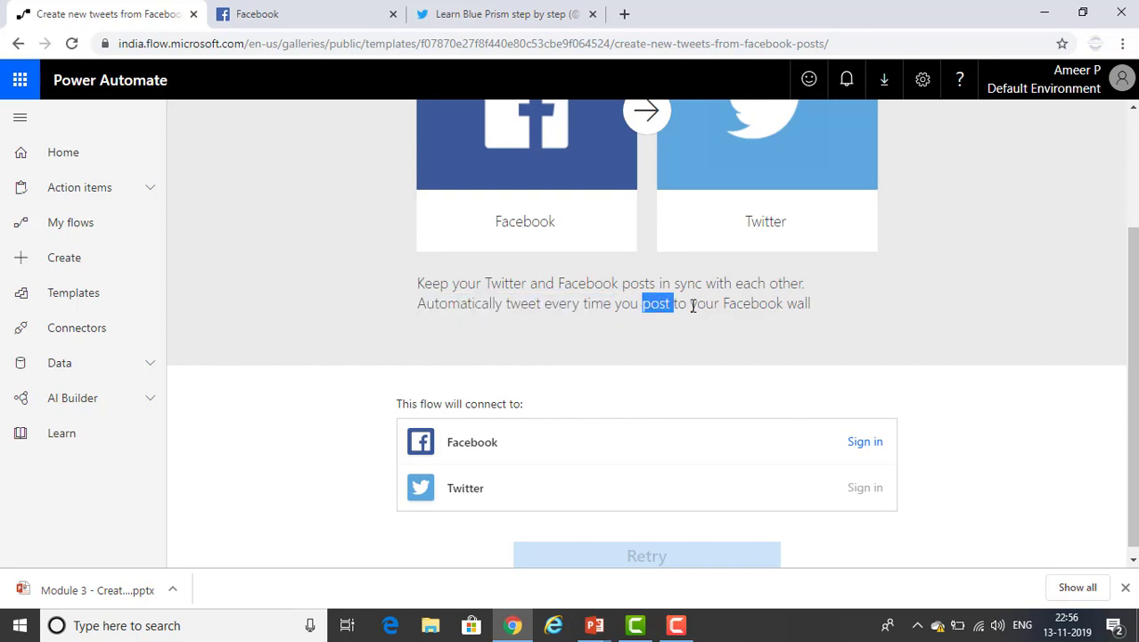
{"action": "double_click", "coordinate": [745, 306]}
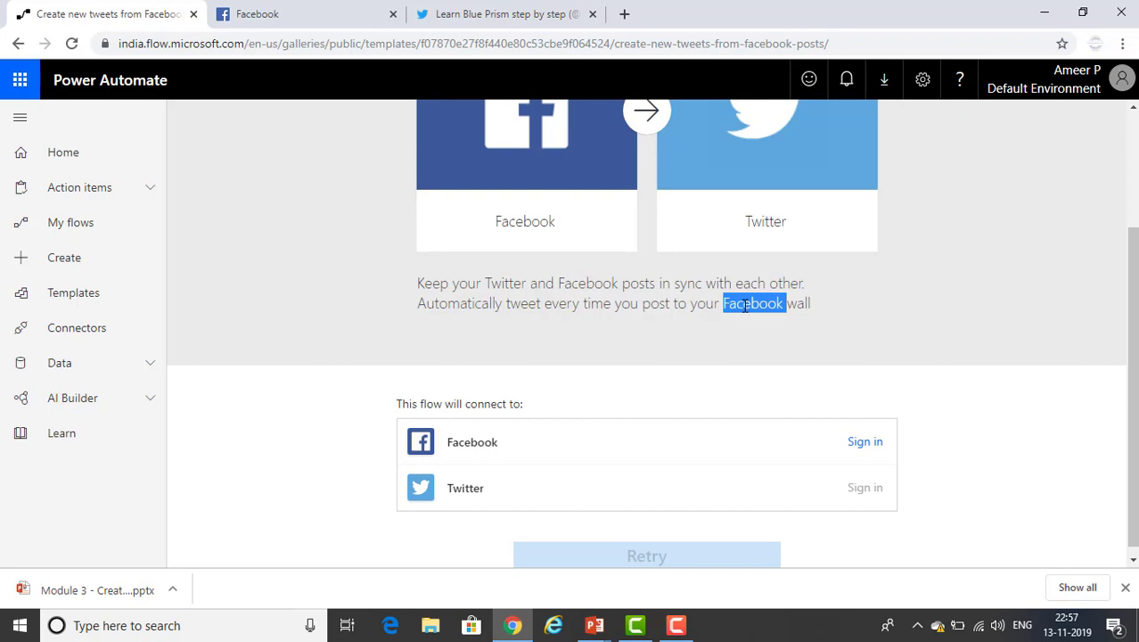
{"action": "left_click_drag", "start_coordinate": [389, 413], "coordinate": [524, 406]}
{"action": "scroll", "coordinate": [526, 402], "scroll_direction": "down", "scroll_amount": 1}
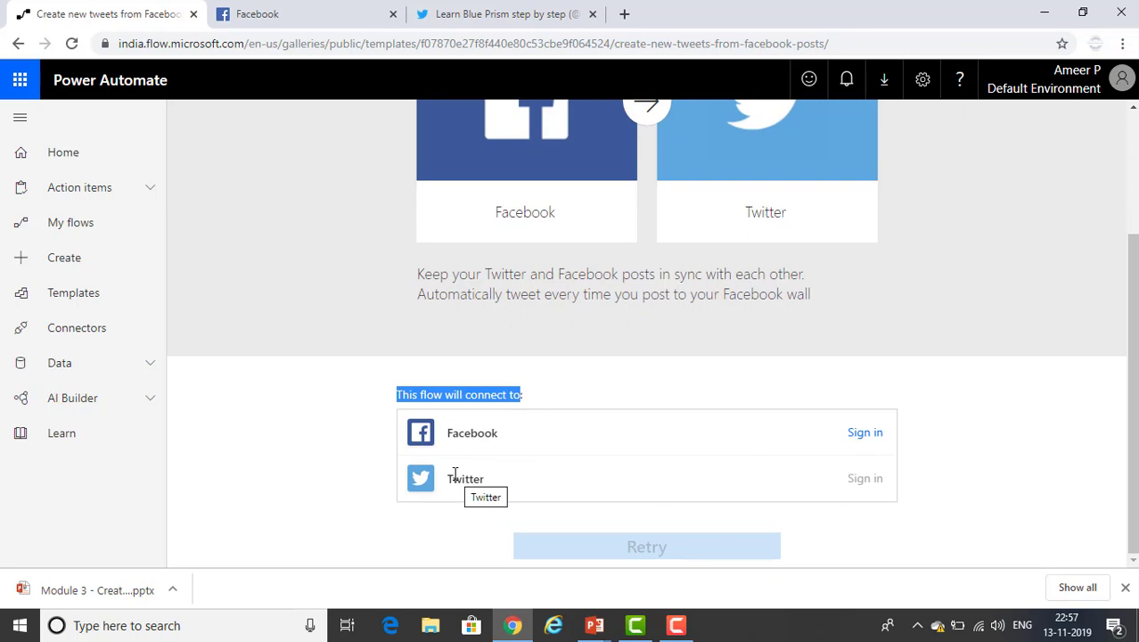
{"action": "left_click_drag", "start_coordinate": [448, 432], "coordinate": [502, 447]}
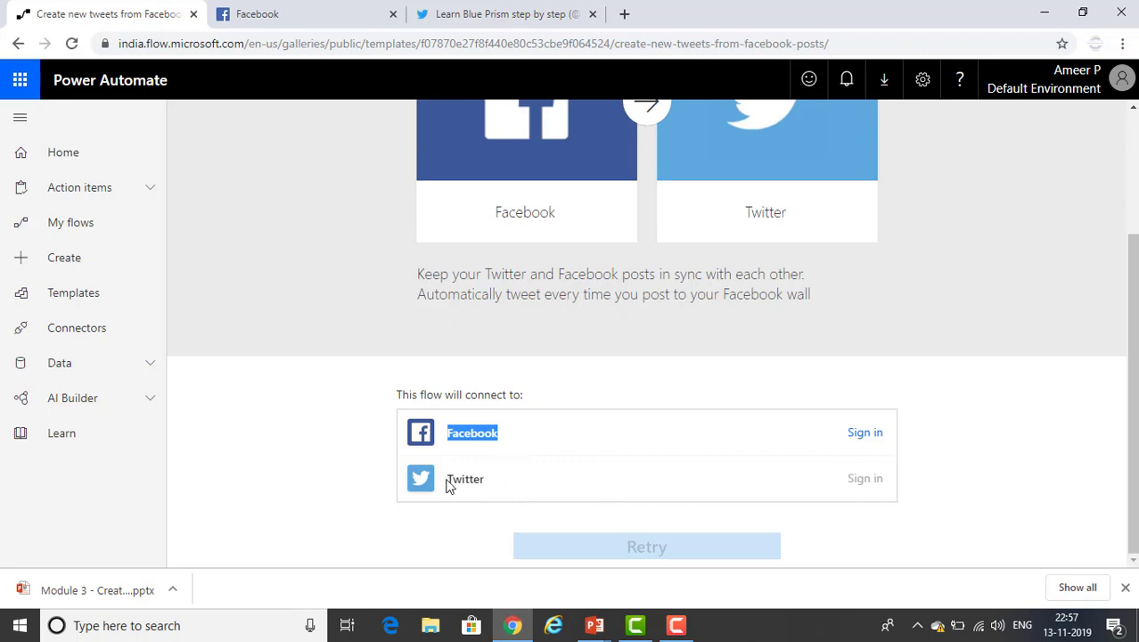
{"action": "left_click_drag", "start_coordinate": [448, 485], "coordinate": [482, 483]}
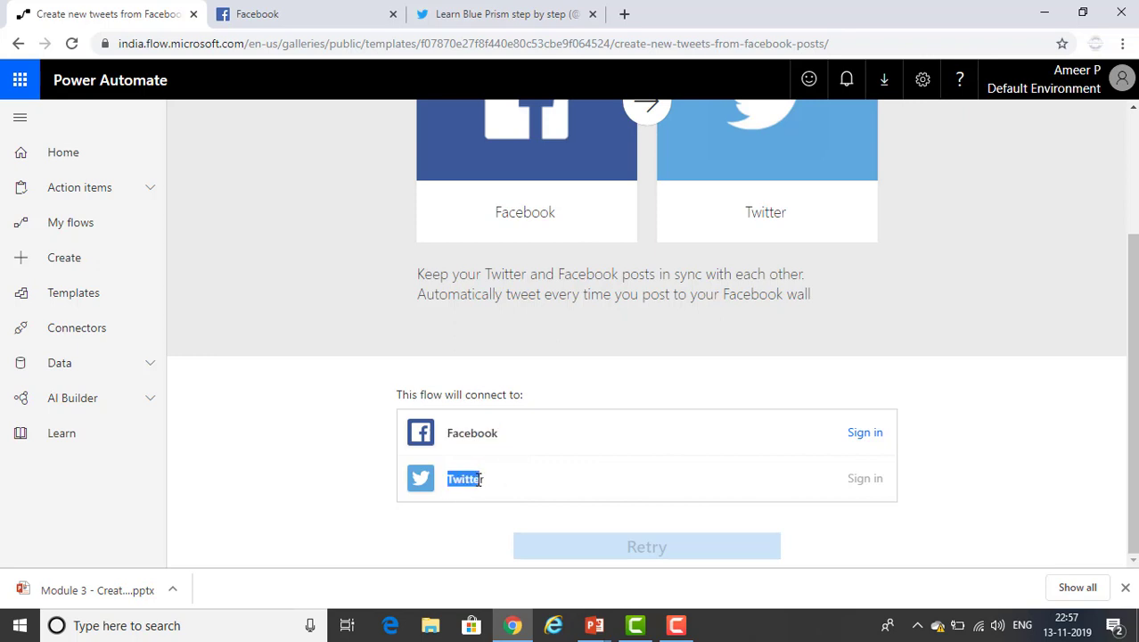
- Sign in to the Facebook connection, then authorize the Twitter connection with the account password and the Remember me option
{"action": "left_click", "coordinate": [872, 437]}
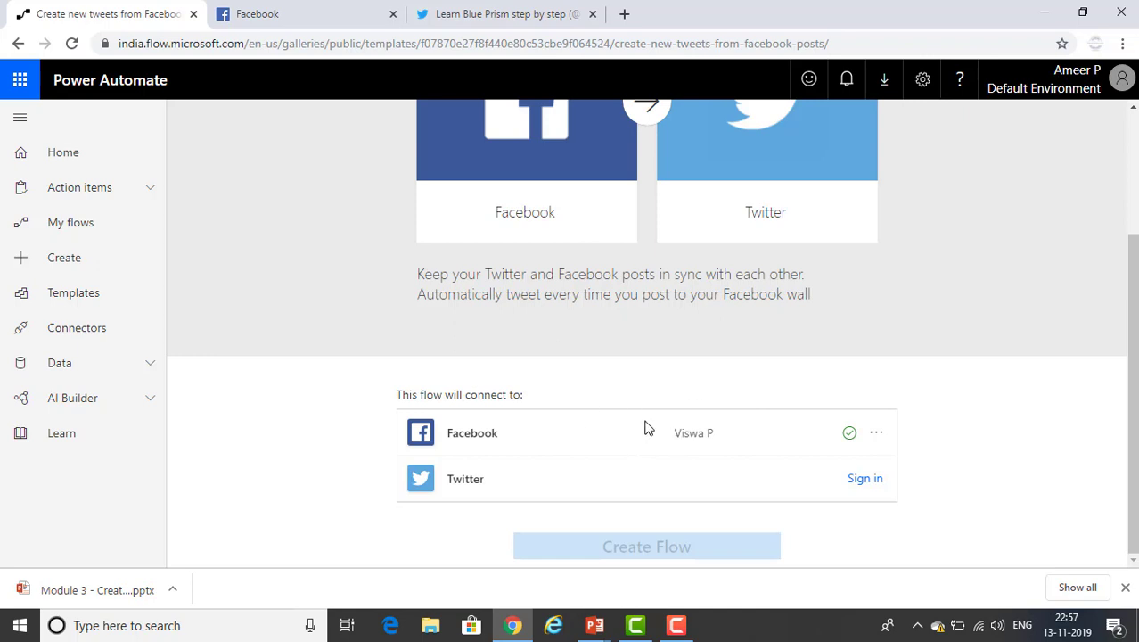
{"action": "left_click", "coordinate": [863, 482]}
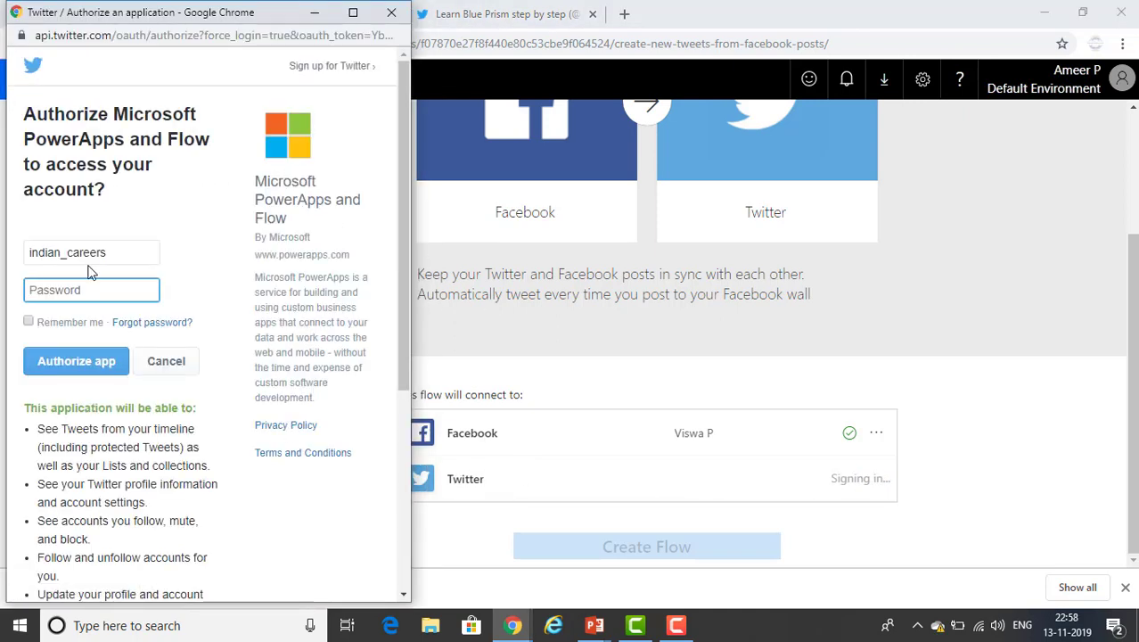
{"action": "type", "text": "*************"}
{"action": "left_click", "coordinate": [28, 321]}
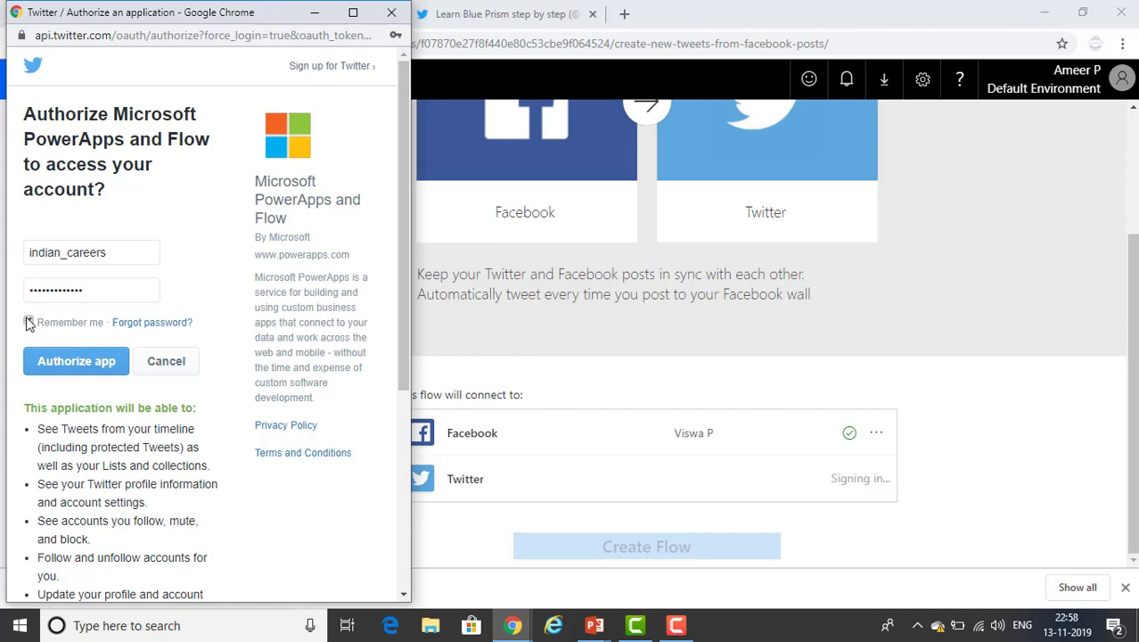
{"action": "left_click", "coordinate": [61, 363]}
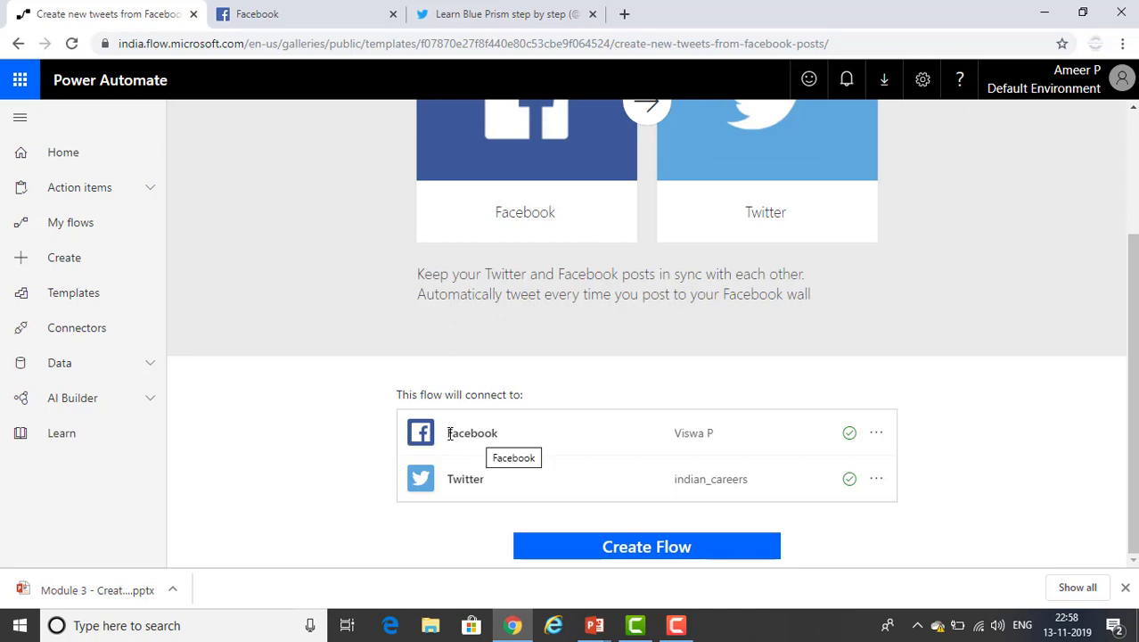
- Review the template and its two signed-in connections, and create the flow from it
{"action": "double_click", "coordinate": [470, 433]}
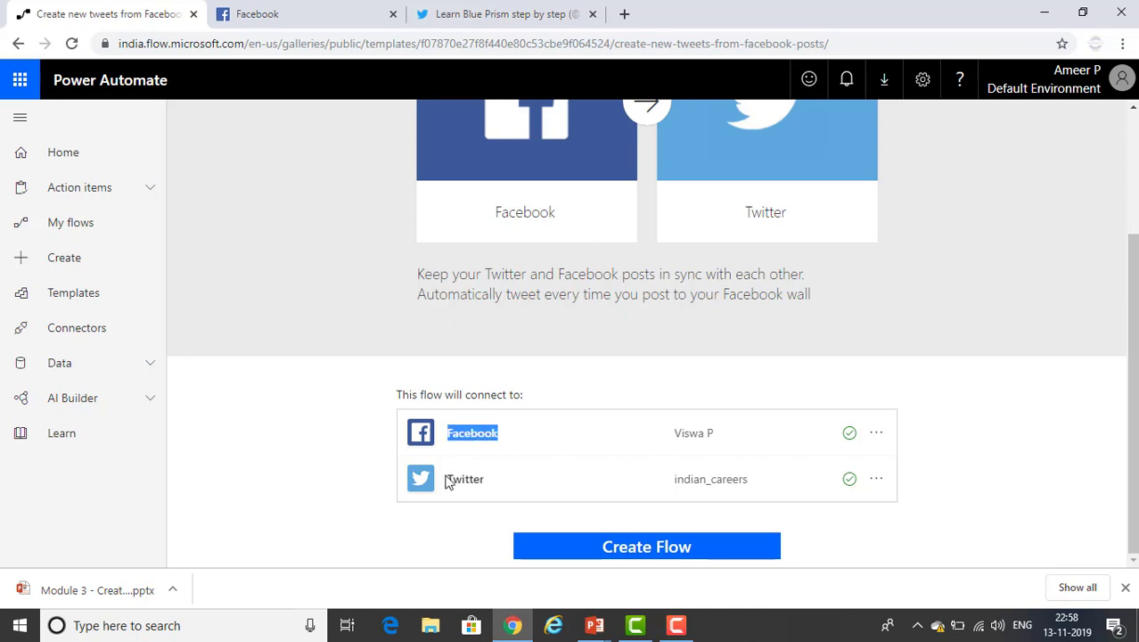
{"action": "left_click_drag", "start_coordinate": [448, 481], "coordinate": [492, 483]}
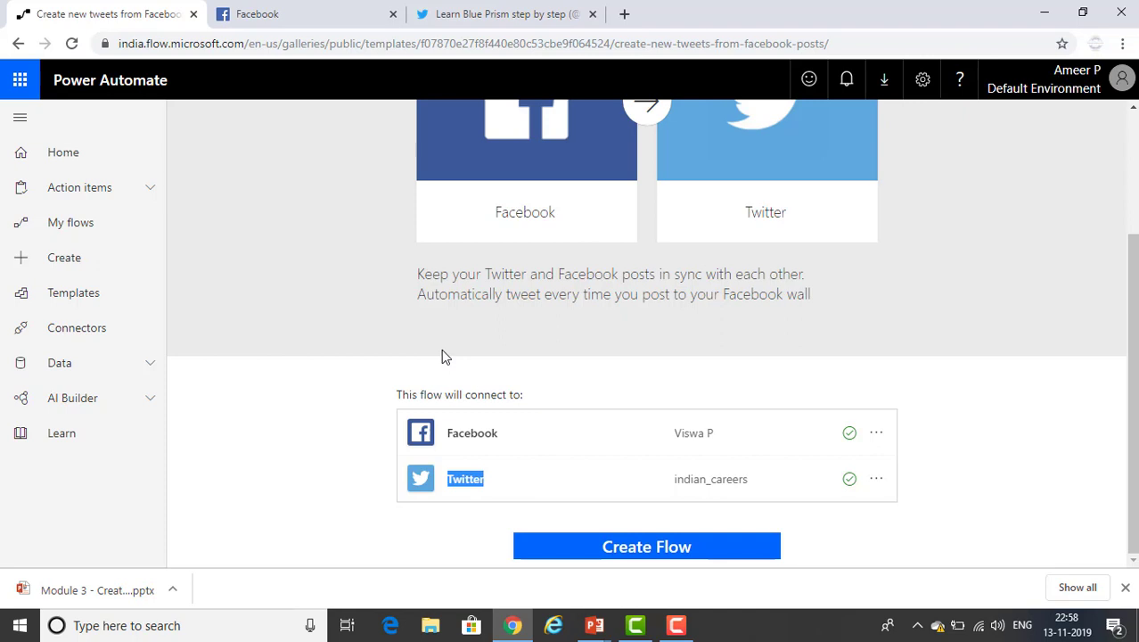
{"action": "scroll", "coordinate": [562, 486], "scroll_direction": "up", "scroll_amount": 2}
{"action": "scroll", "coordinate": [529, 425], "scroll_direction": "down", "scroll_amount": 3}
{"action": "scroll", "coordinate": [527, 366], "scroll_direction": "up", "scroll_amount": 3}
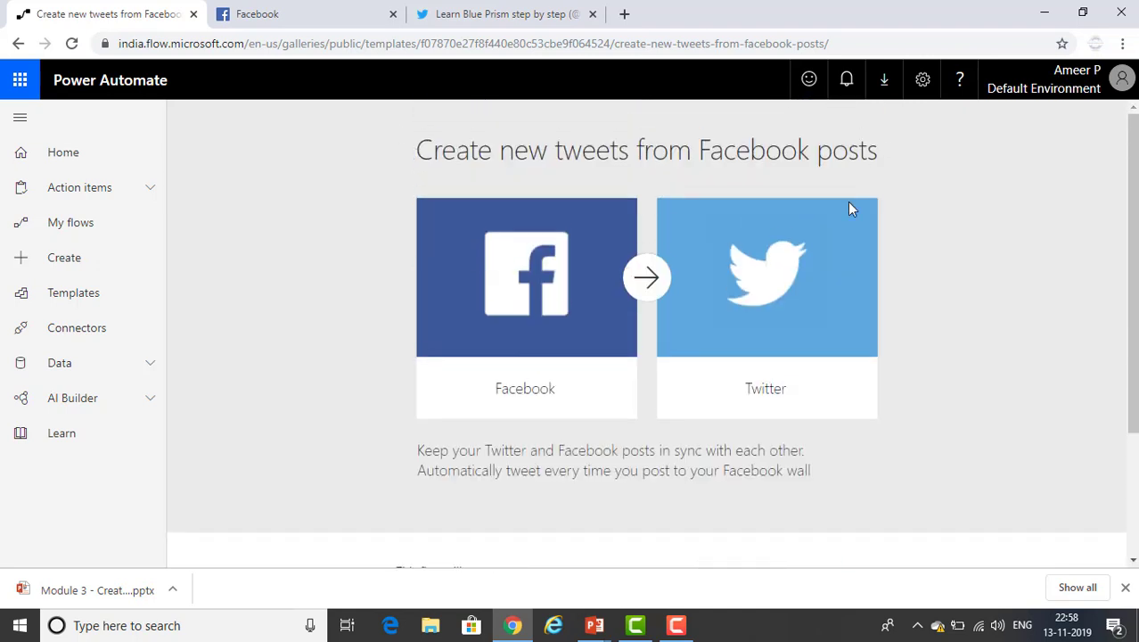
{"action": "scroll", "coordinate": [838, 258], "scroll_direction": "down", "scroll_amount": 2}
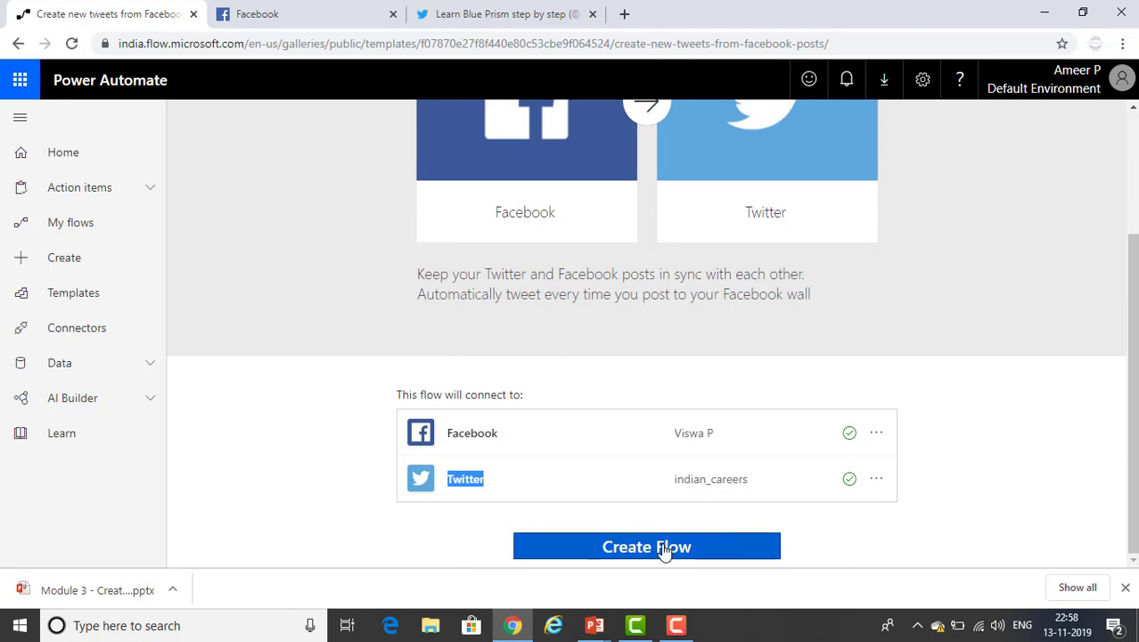
{"action": "left_click", "coordinate": [664, 547]}
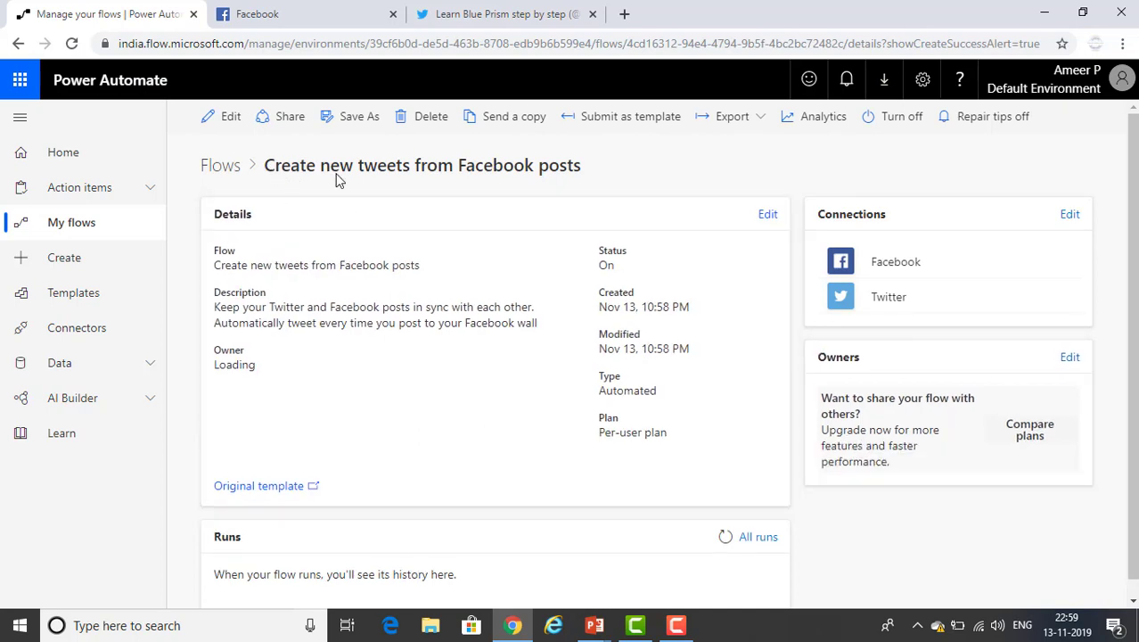
- Review the new flow's details, open the flow in the editor and select its name for editing
{"action": "double_click", "coordinate": [275, 172]}
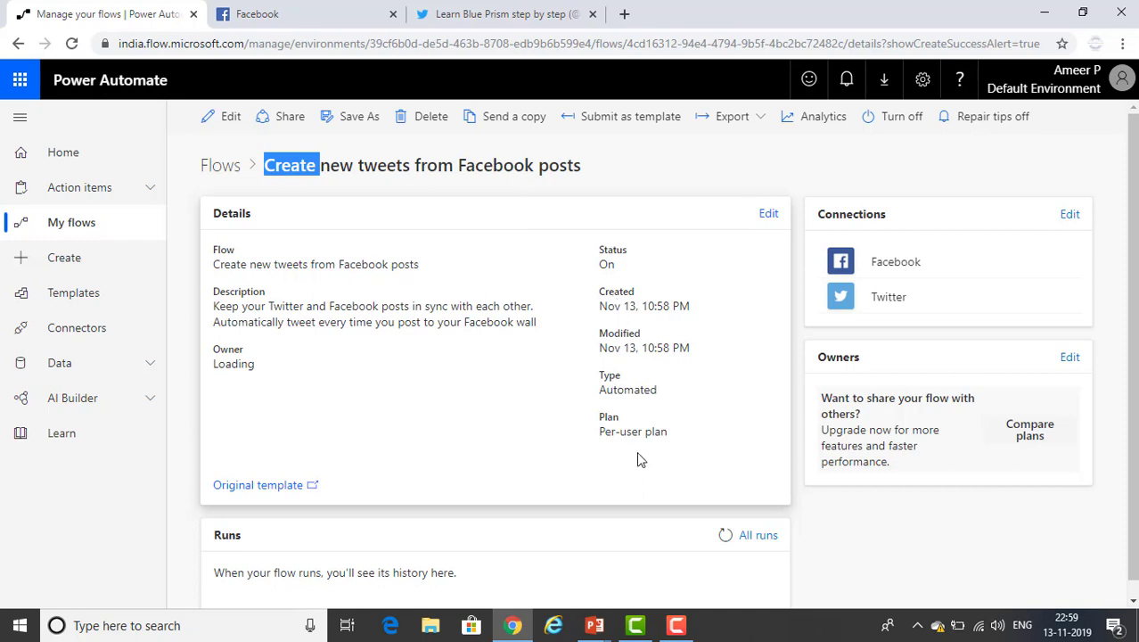
{"action": "scroll", "coordinate": [639, 459], "scroll_direction": "down", "scroll_amount": 1}
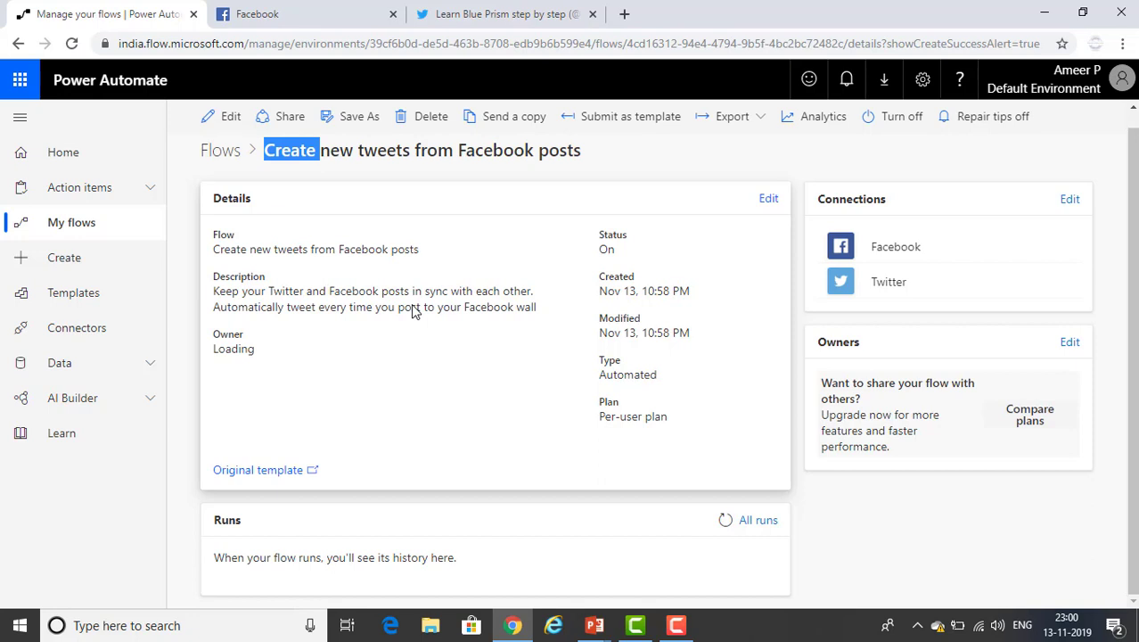
{"action": "left_click", "coordinate": [231, 119]}
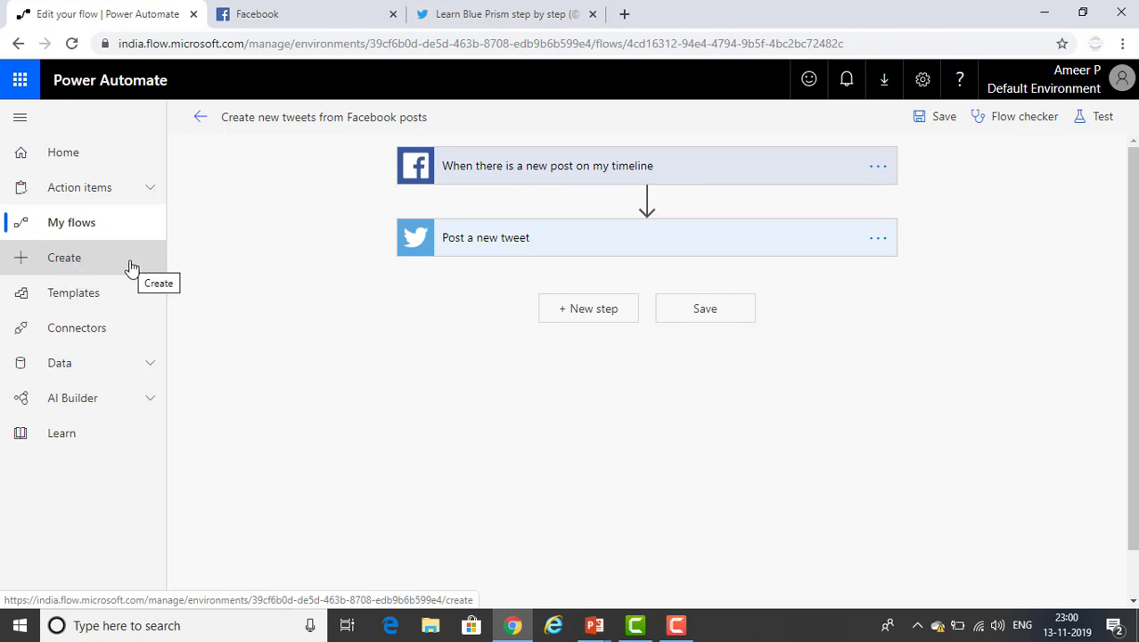
{"action": "left_click", "coordinate": [316, 121]}
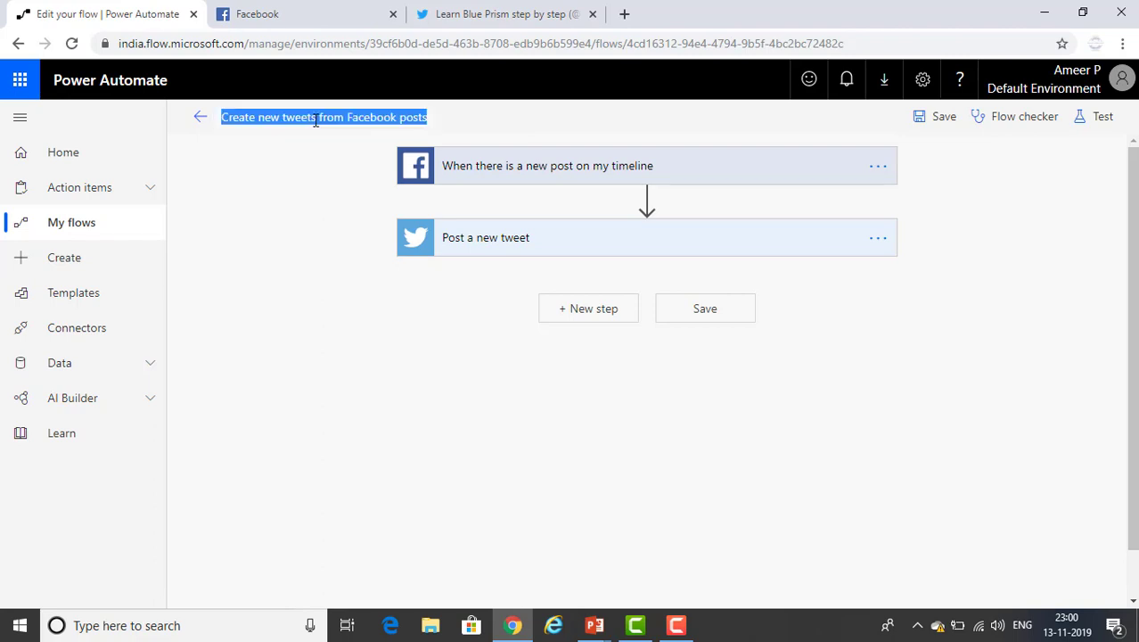
- Shorten the flow's name to Facebook posts
{"action": "left_click", "coordinate": [343, 119]}
{"action": "key", "text": "BackSpace"}
{"action": "key", "text": "BackSpace"}
{"action": "key", "text": "BackSpace"}
{"action": "key", "text": "BackSpace"}
{"action": "key", "text": "BackSpace"}
{"action": "key", "text": "BackSpace"}
{"action": "key", "text": "BackSpace"}
{"action": "key", "text": "BackSpace"}
{"action": "key", "text": "BackSpace"}
{"action": "key", "text": "BackSpace"}
{"action": "key", "text": "BackSpace"}
{"action": "key", "text": "BackSpace"}
{"action": "key", "text": "BackSpace"}
{"action": "key", "text": "BackSpace"}
{"action": "key", "text": "BackSpace"}
{"action": "key", "text": "BackSpace"}
{"action": "key", "text": "BackSpace"}
{"action": "key", "text": "BackSpace"}
{"action": "key", "text": "BackSpace"}
{"action": "key", "text": "BackSpace"}
{"action": "left_click", "coordinate": [312, 122]}
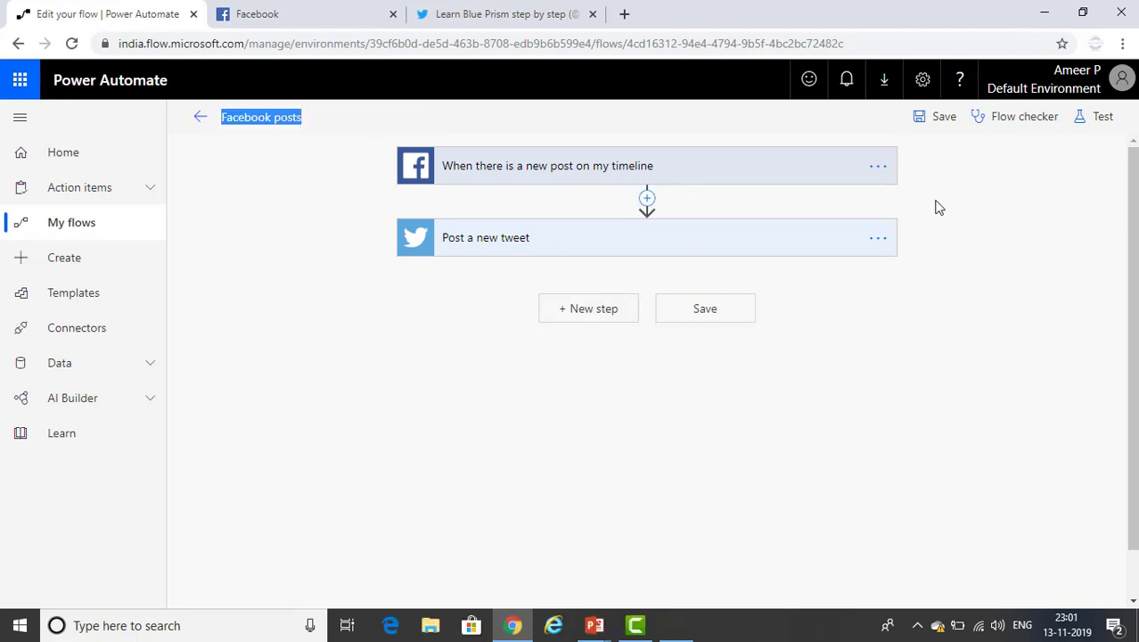
- Look at the options of the Facebook new-post trigger and read through its underlying code
{"action": "left_click", "coordinate": [878, 170]}
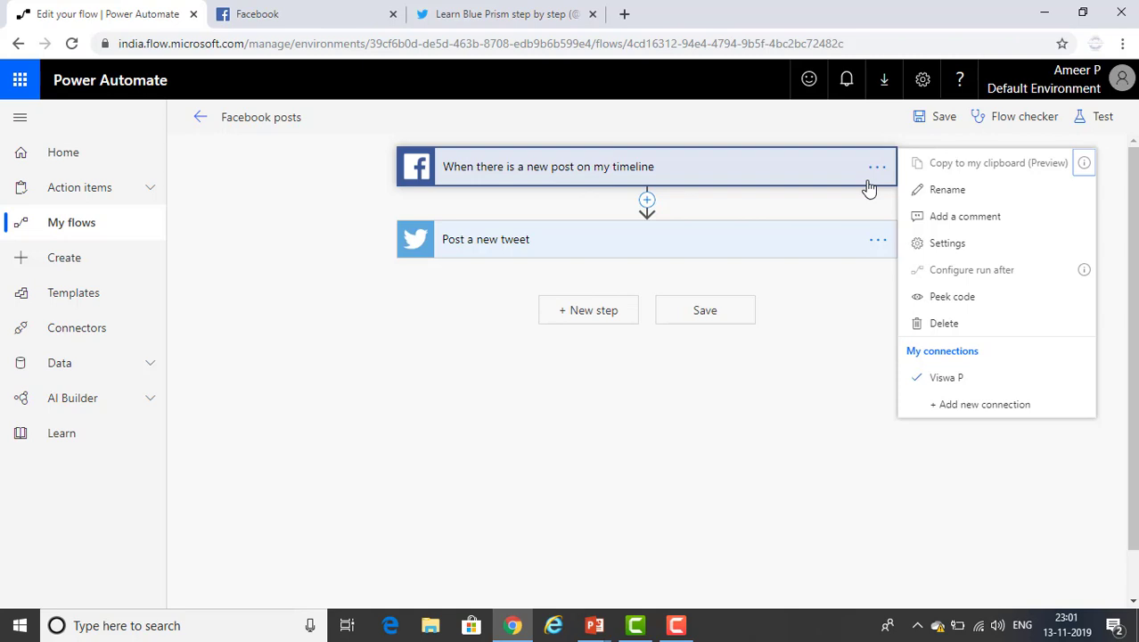
{"action": "left_click", "coordinate": [948, 190]}
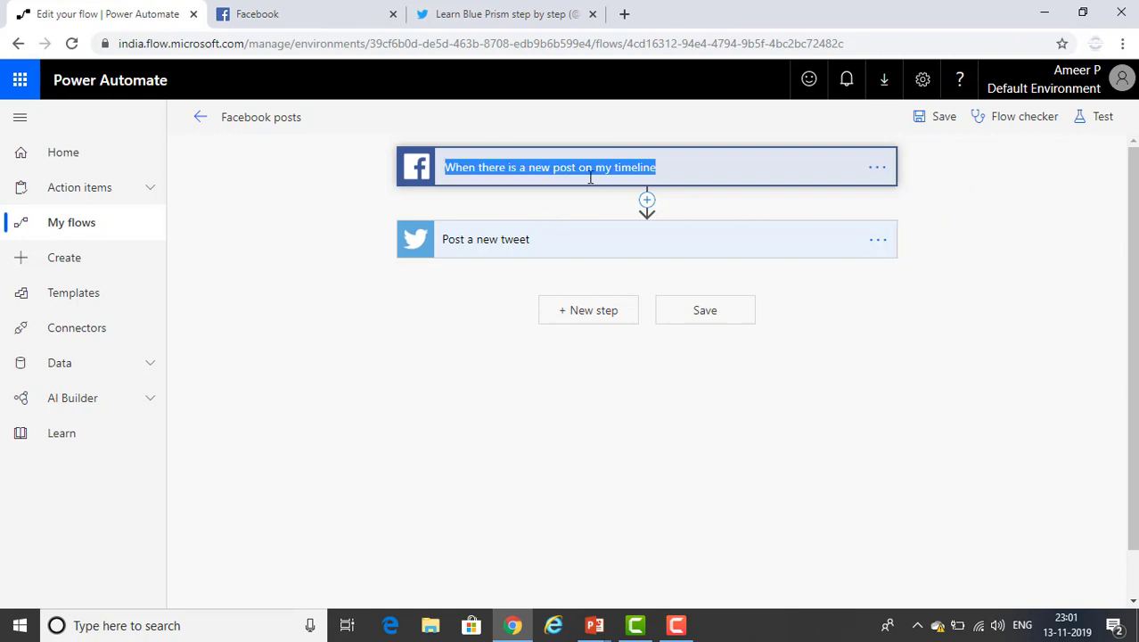
{"action": "left_click", "coordinate": [886, 181]}
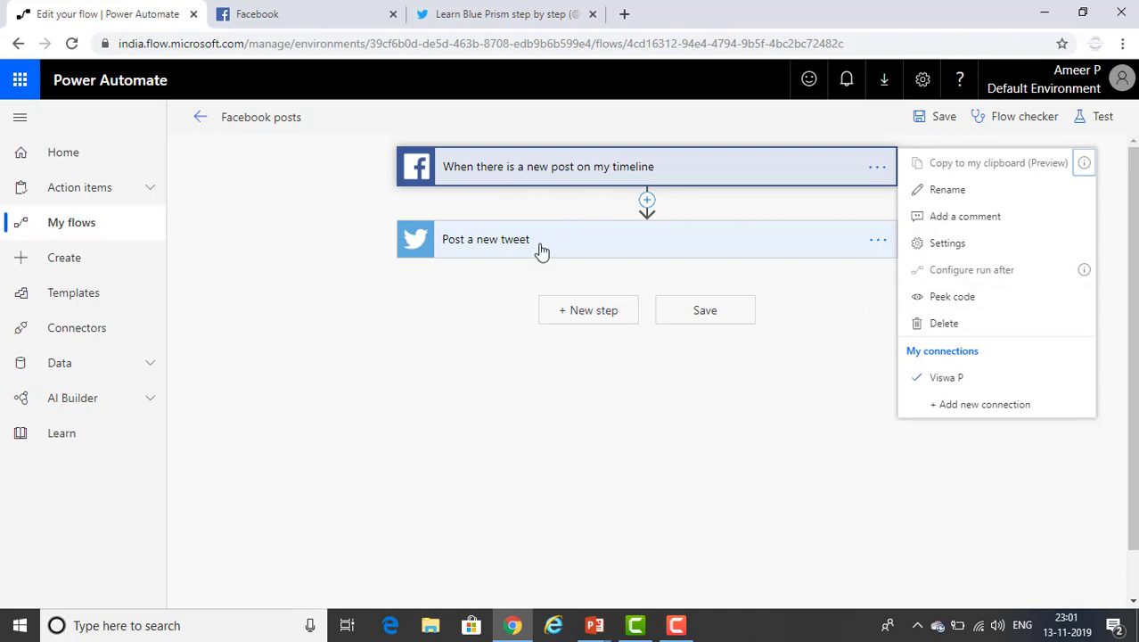
{"action": "left_click", "coordinate": [952, 298]}
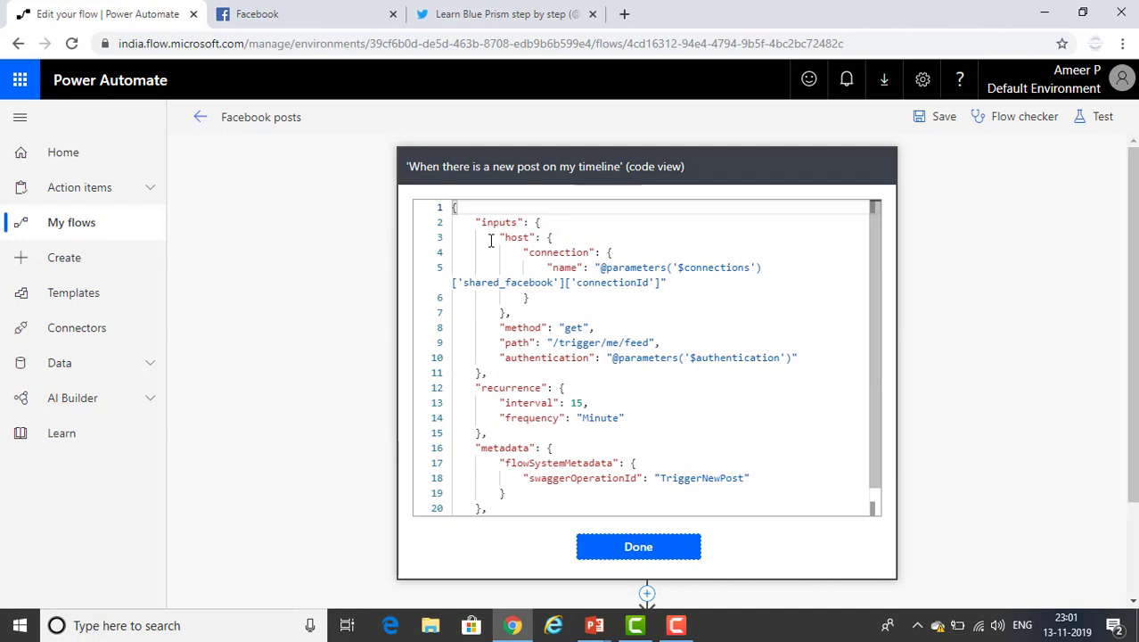
{"action": "scroll", "coordinate": [491, 243], "scroll_direction": "down", "scroll_amount": 2}
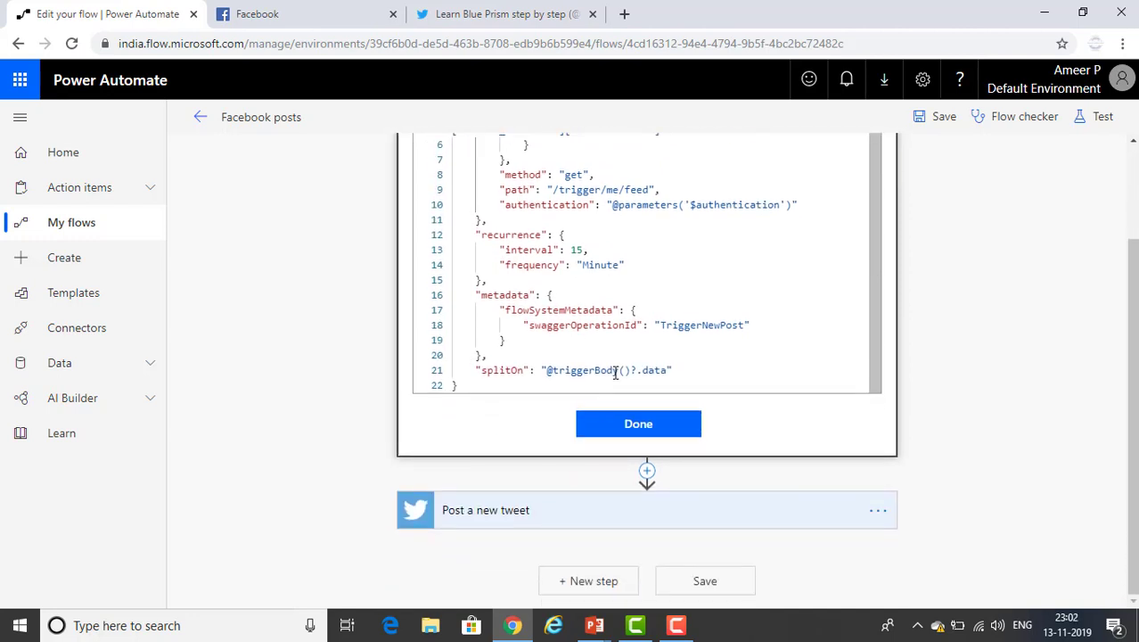
{"action": "scroll", "coordinate": [615, 372], "scroll_direction": "up", "scroll_amount": 2}
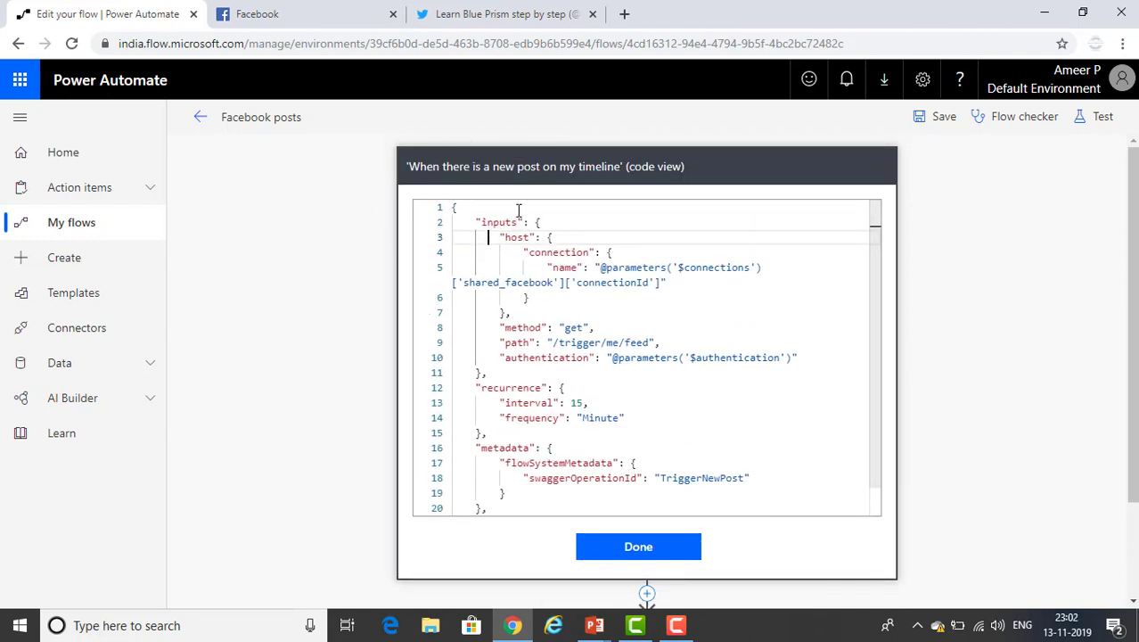
- Examine the connection, trigger path and recurrence settings in the Facebook trigger's code, and close the code view
{"action": "double_click", "coordinate": [504, 282]}
{"action": "double_click", "coordinate": [612, 282]}
{"action": "scroll", "coordinate": [634, 362], "scroll_direction": "down", "scroll_amount": 1}
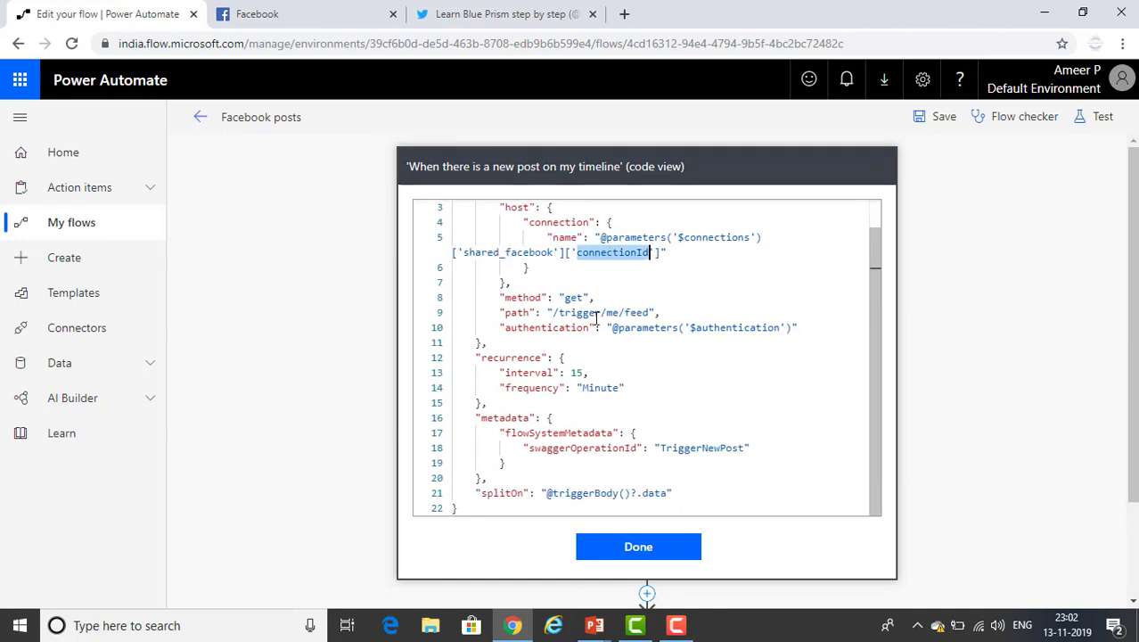
{"action": "double_click", "coordinate": [596, 317]}
{"action": "scroll", "coordinate": [660, 330], "scroll_direction": "down", "scroll_amount": 1}
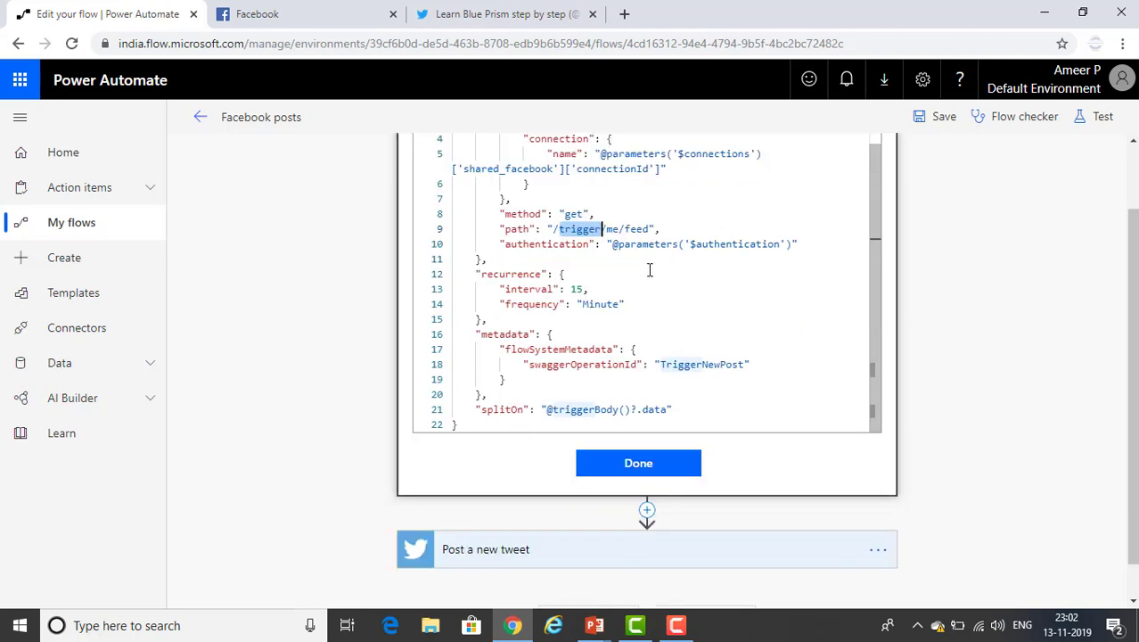
{"action": "double_click", "coordinate": [575, 289]}
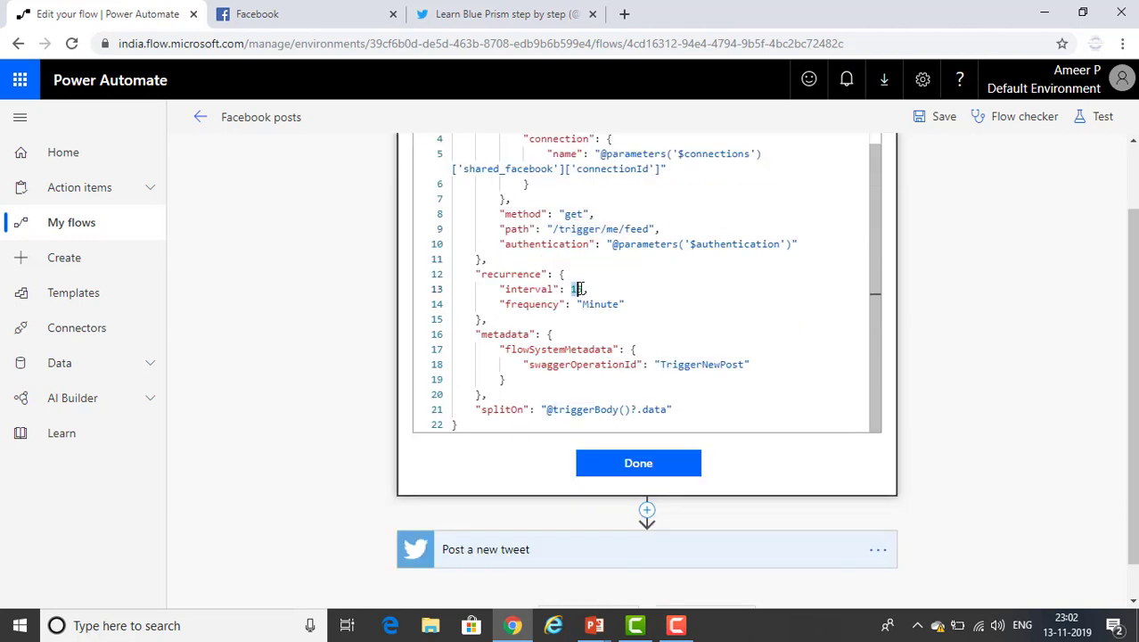
{"action": "double_click", "coordinate": [590, 303]}
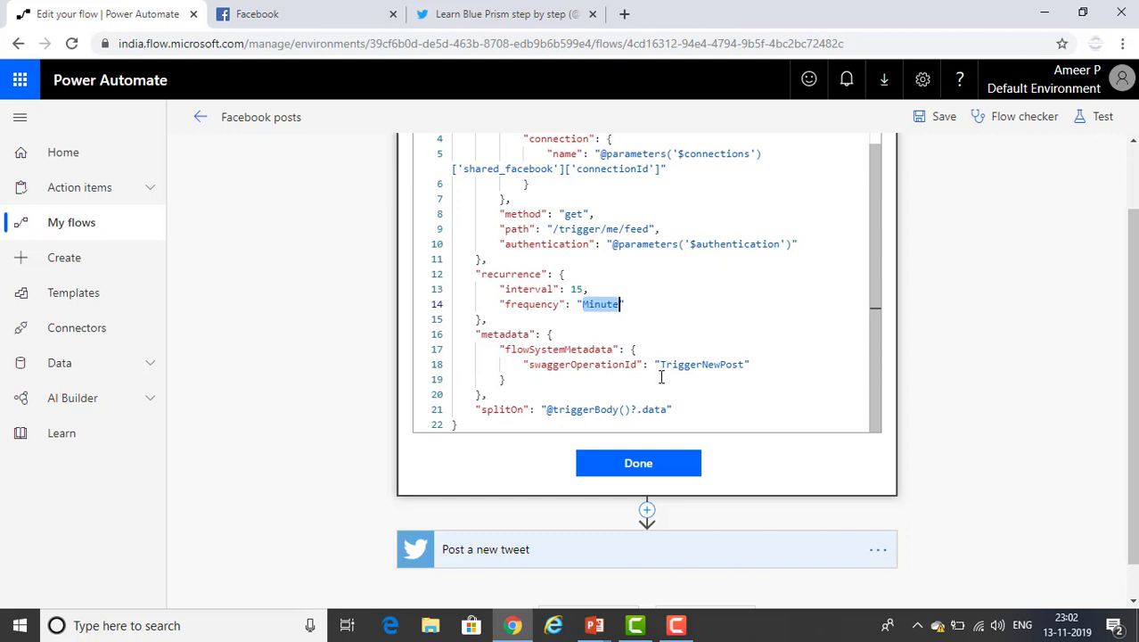
{"action": "left_click", "coordinate": [696, 464]}
{"action": "scroll", "coordinate": [698, 465], "scroll_direction": "up", "scroll_amount": 1}
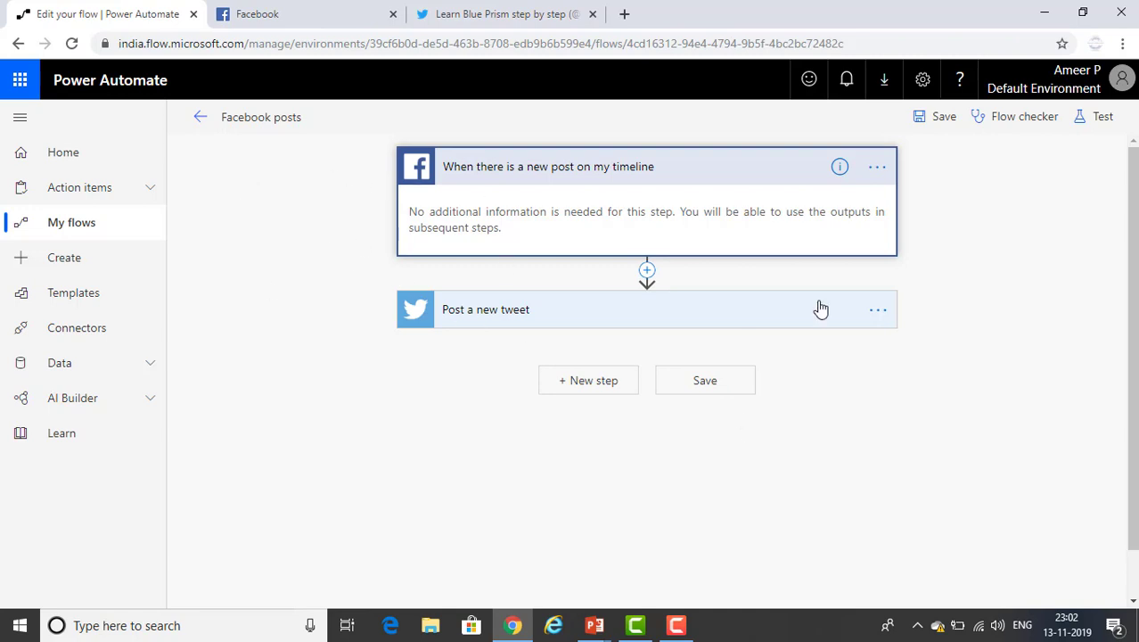
- Save the flow and check it for errors and warnings with the Flow checker
{"action": "left_click", "coordinate": [943, 117]}
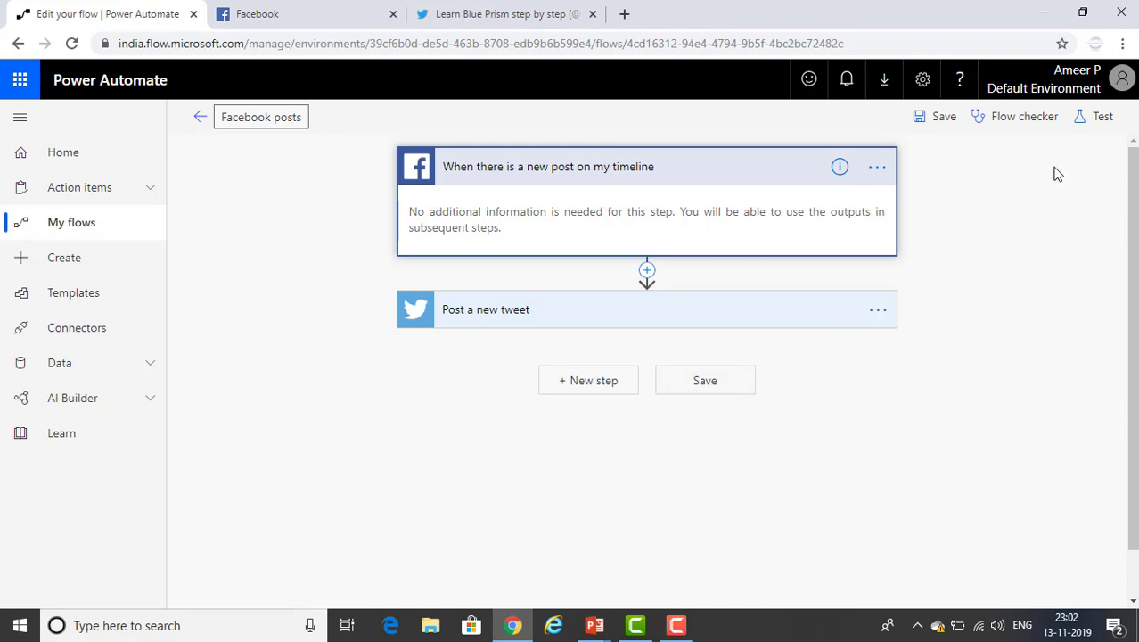
{"action": "left_click", "coordinate": [1025, 125]}
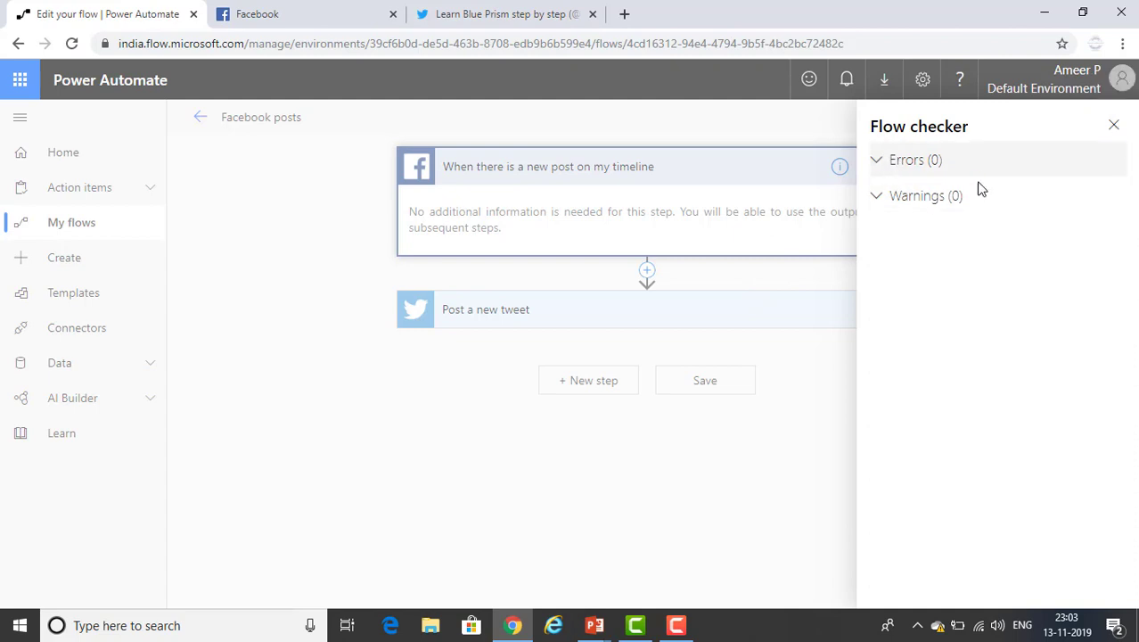
{"action": "left_click", "coordinate": [1114, 128]}
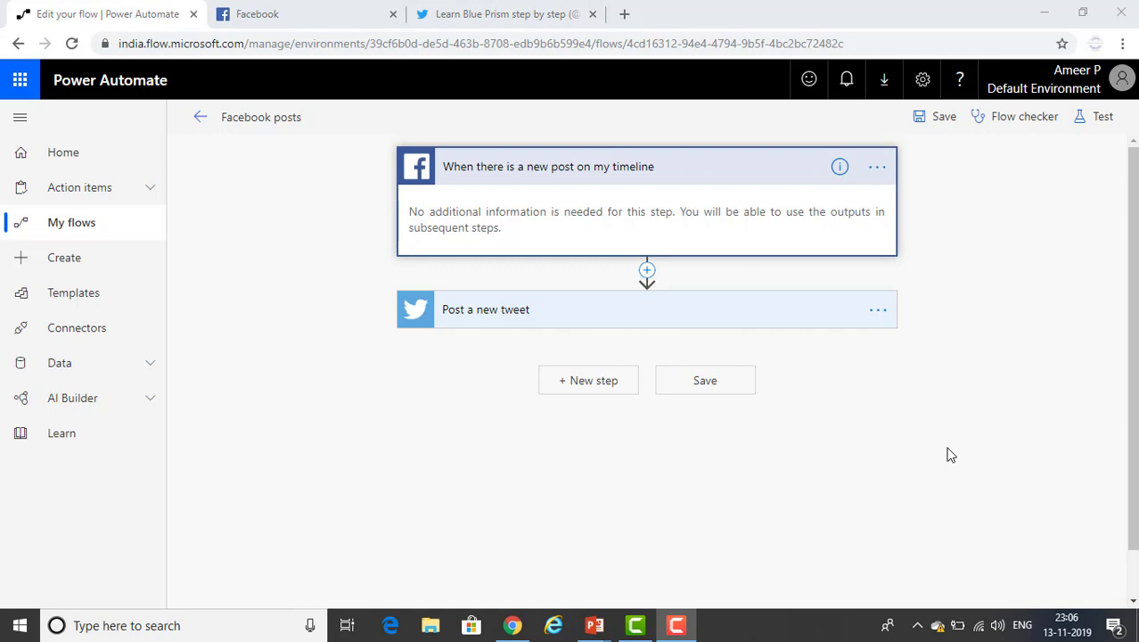
- Start a test of the flow using the option I'll perform the trigger action
{"action": "left_click", "coordinate": [1085, 128]}
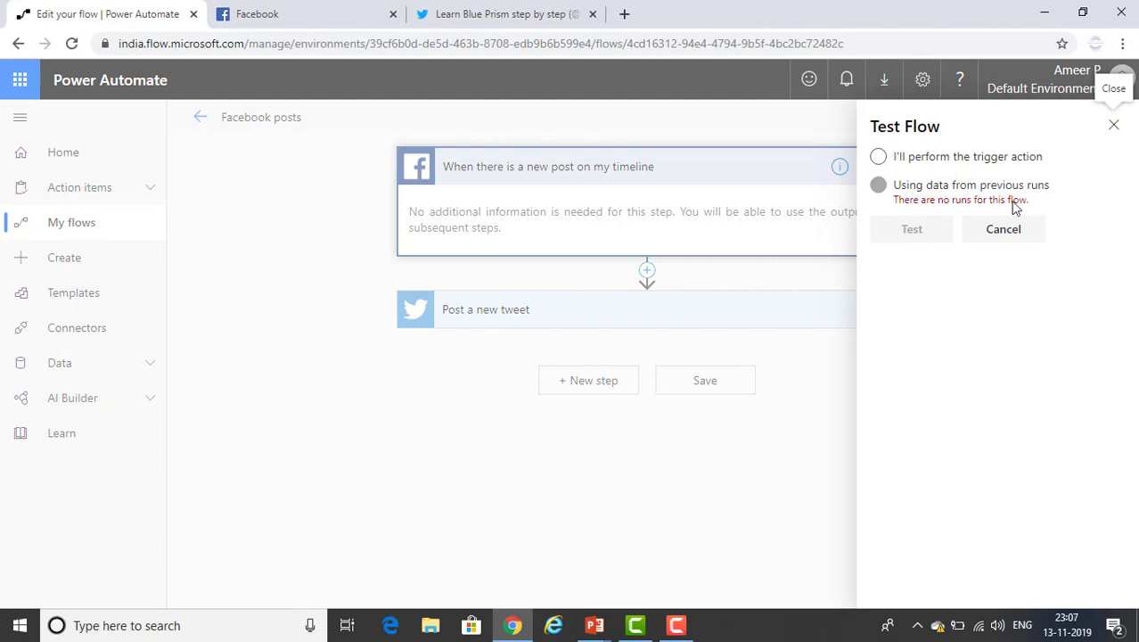
{"action": "left_click", "coordinate": [879, 158]}
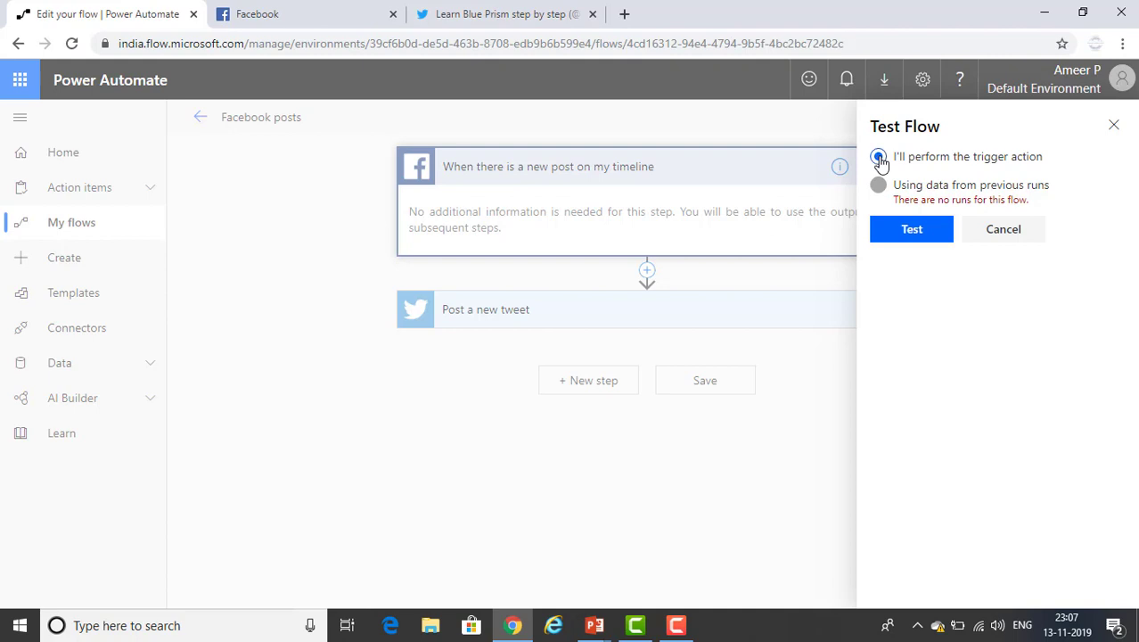
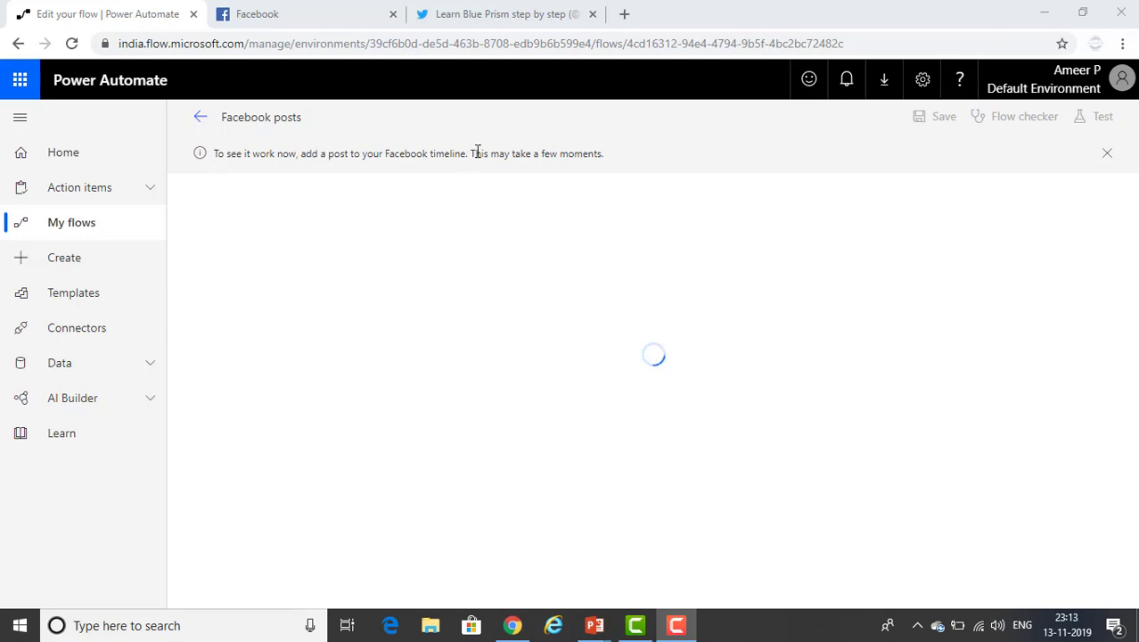
- Switch to Facebook and publish a public News Feed post reading "Hi, welcome to Micros0ft flow"
{"action": "left_click", "coordinate": [322, 19]}
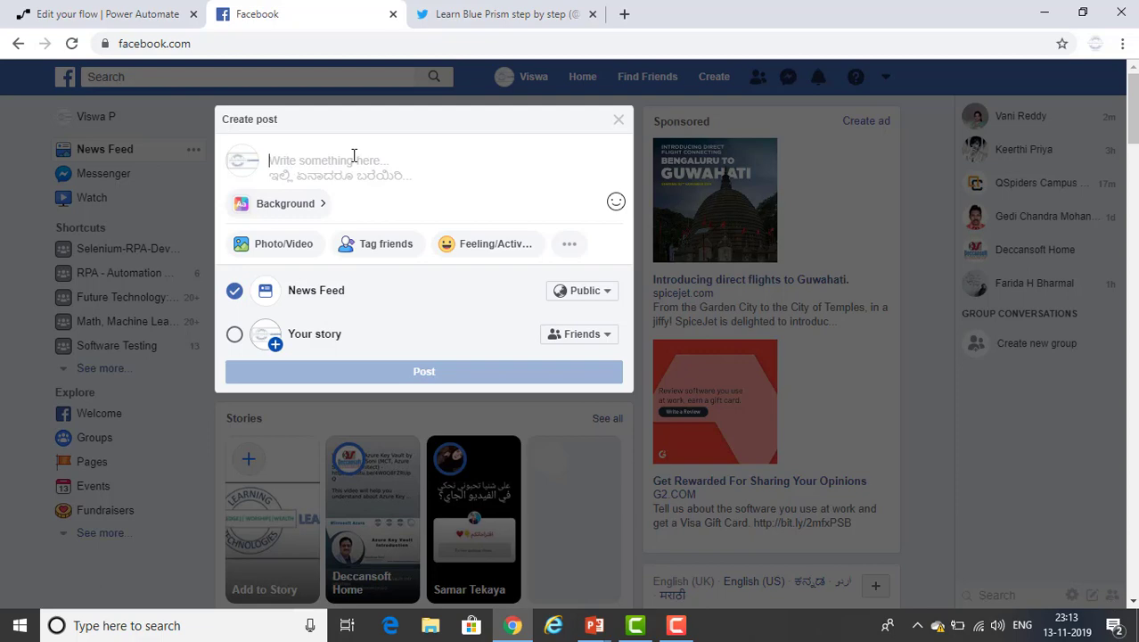
{"action": "type", "text": "Hi Microosft flow"}
{"action": "key", "text": "Home"}
{"action": "key", "text": "Right"}
{"action": "key", "text": "Right"}
{"action": "type", "text": ", welcom"}
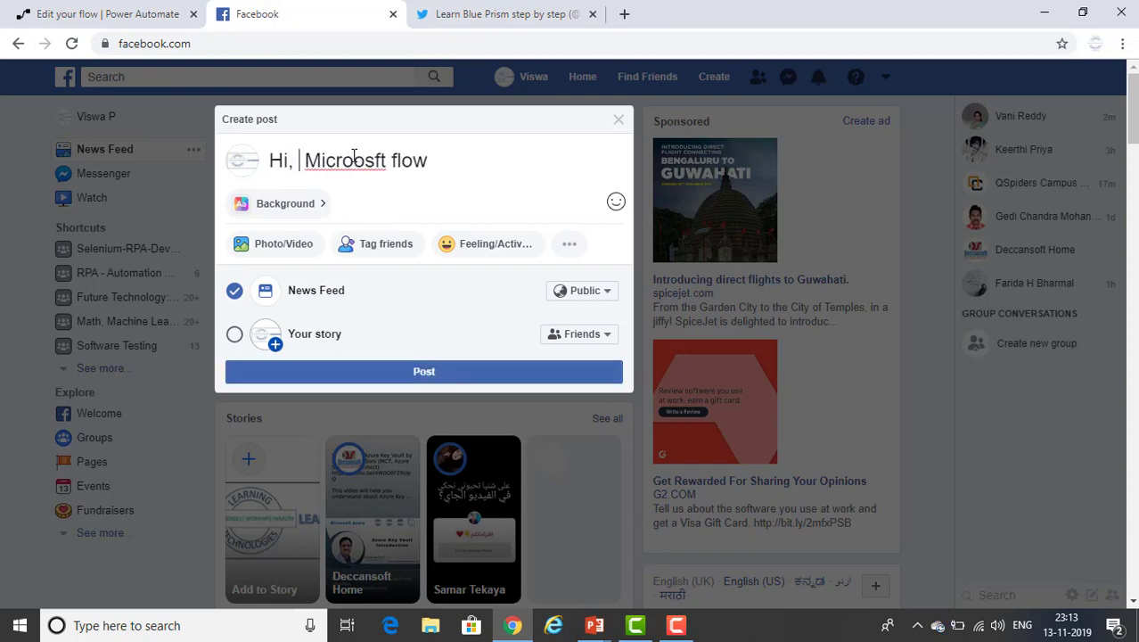
{"action": "type", "text": "e to"}
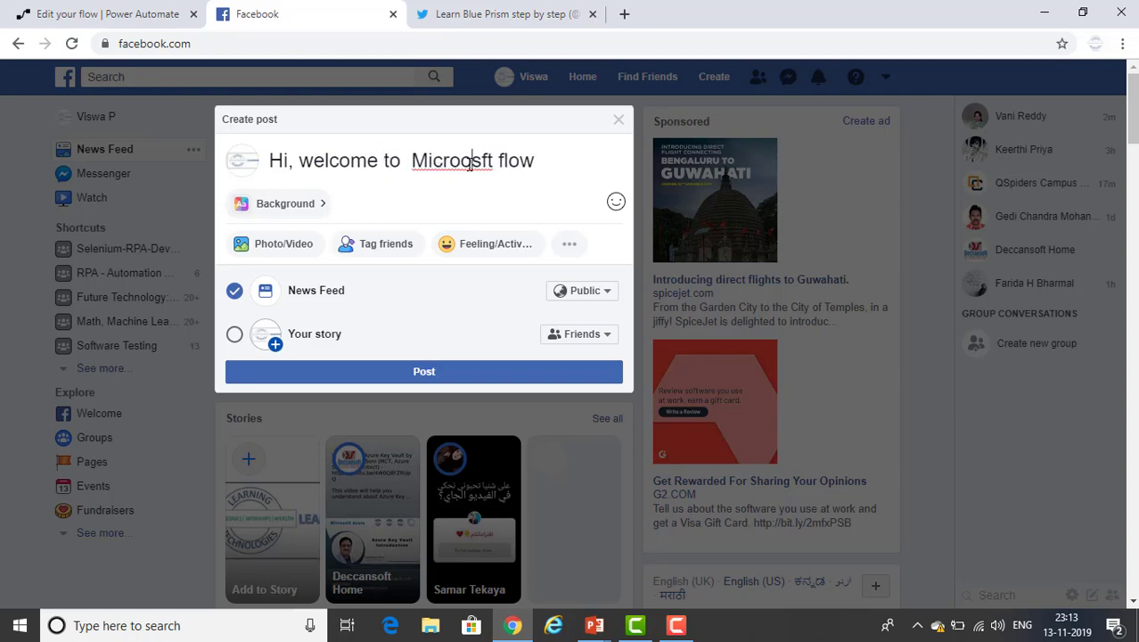
{"action": "key", "text": "BackSpace"}
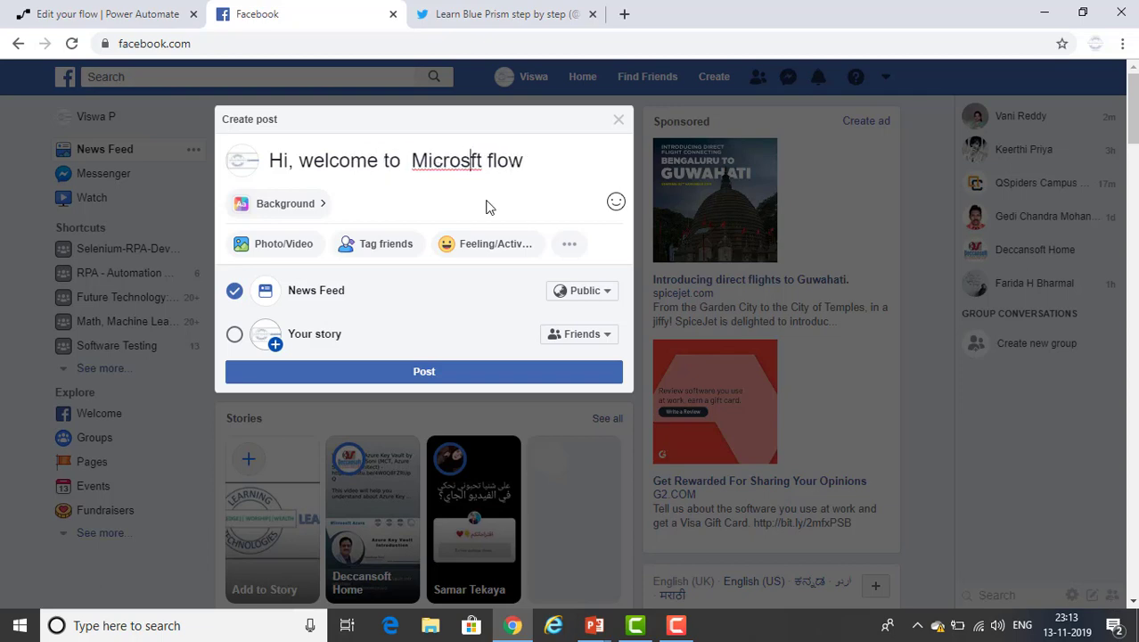
{"action": "type", "text": "0"}
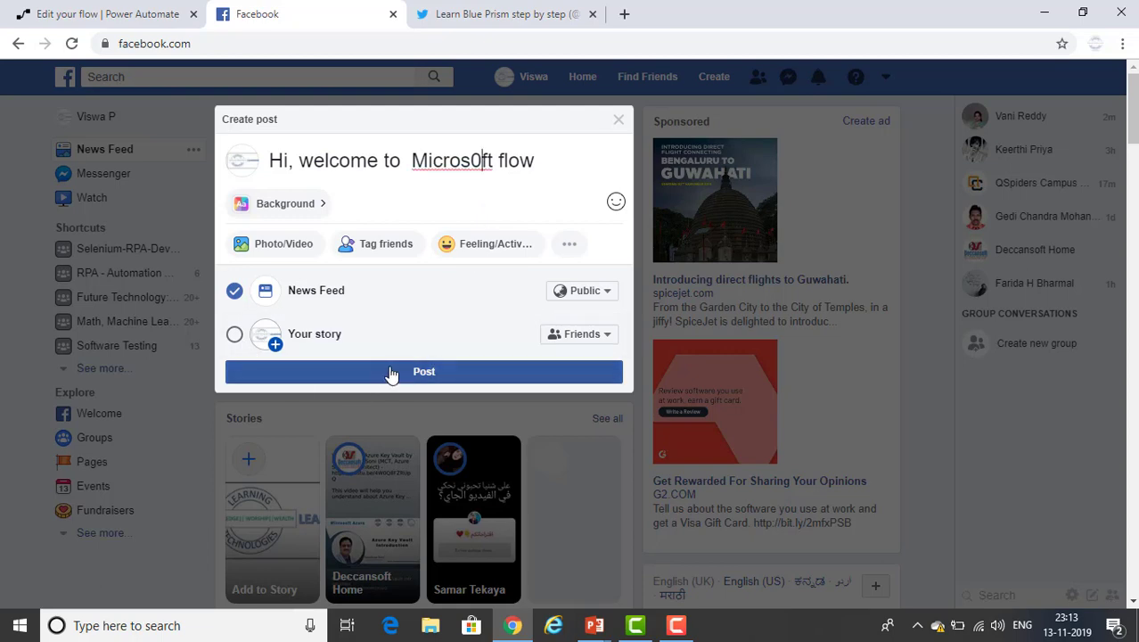
{"action": "left_click", "coordinate": [391, 373]}
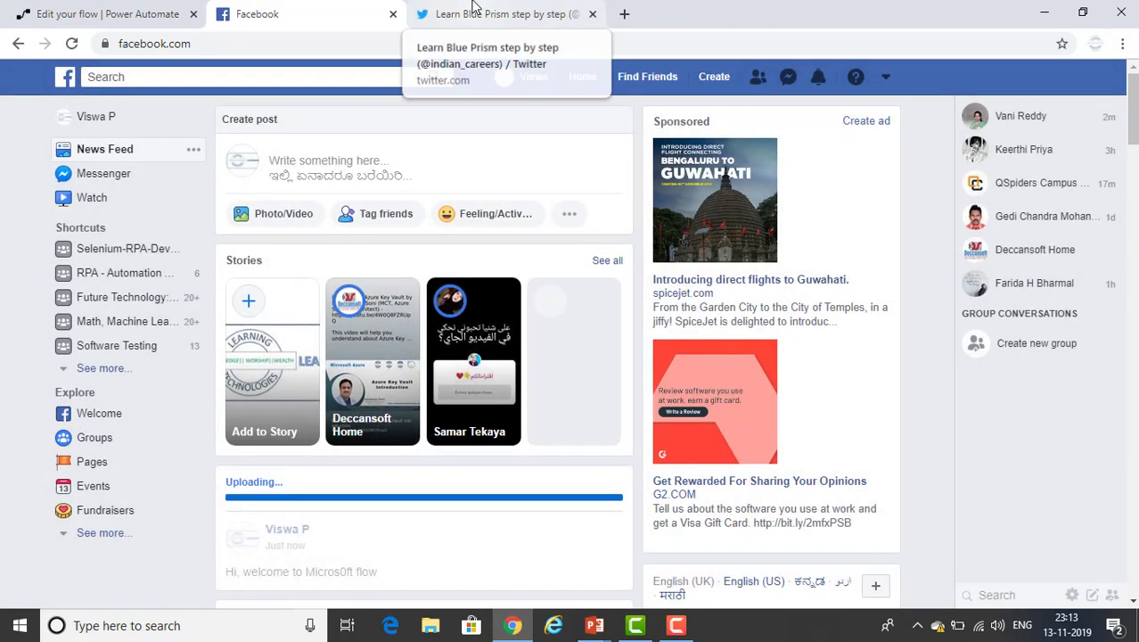
- Check the Twitter profile and the flow's run status, and reload the profile to look for the tweet made from the Facebook post
{"action": "left_click", "coordinate": [473, 9]}
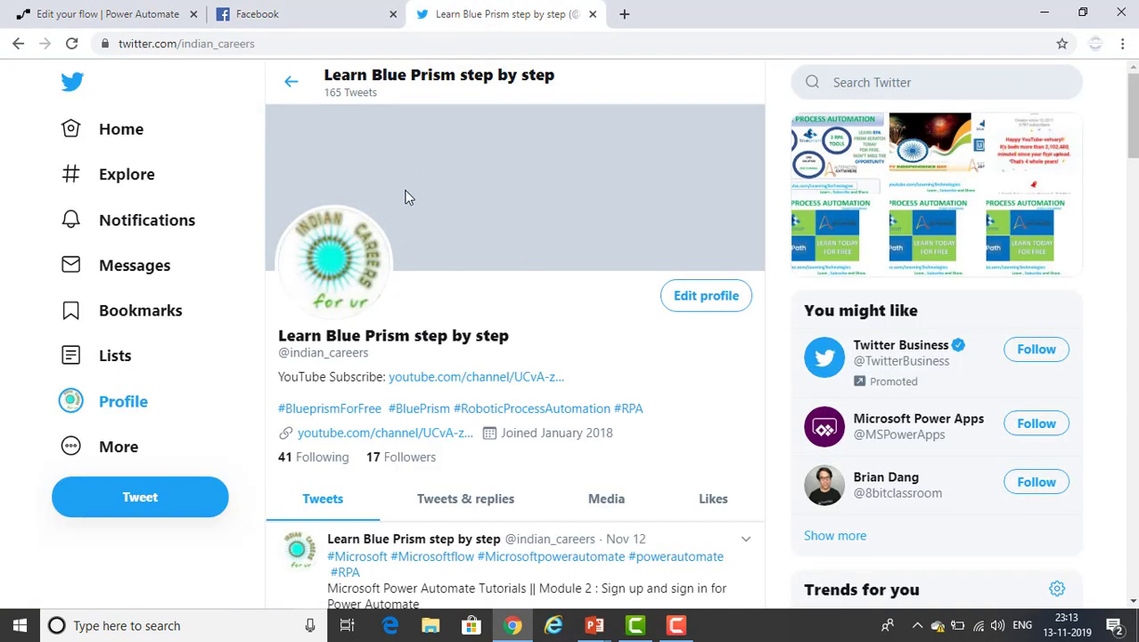
{"action": "scroll", "coordinate": [483, 389], "scroll_direction": "down", "scroll_amount": 2}
{"action": "scroll", "coordinate": [483, 390], "scroll_direction": "up", "scroll_amount": 2}
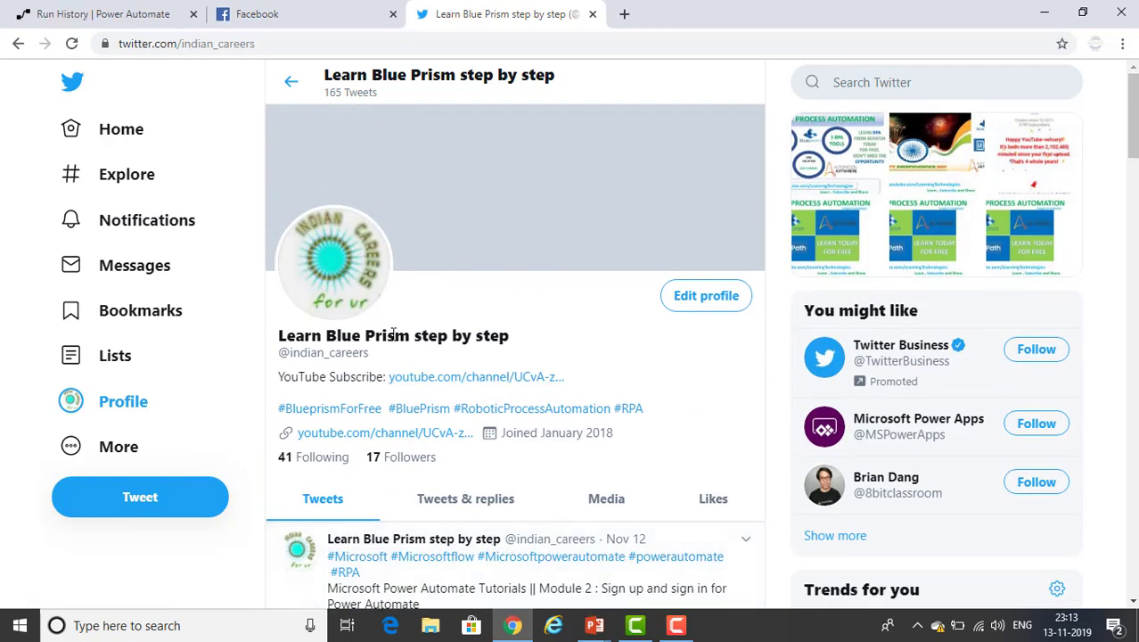
{"action": "left_click", "coordinate": [140, 13]}
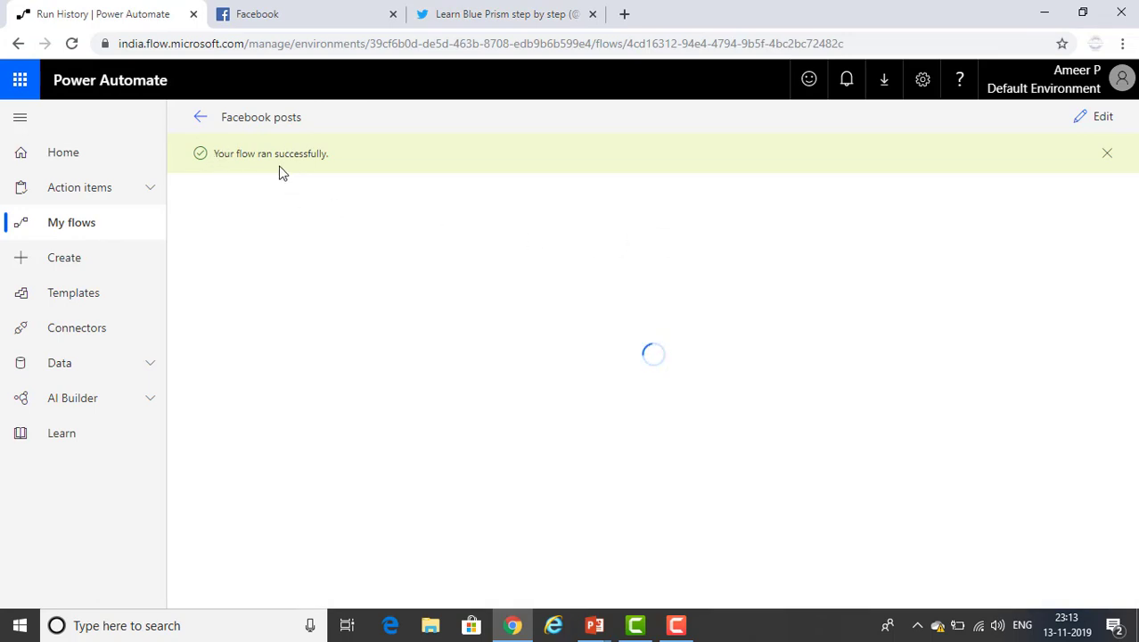
{"action": "left_click", "coordinate": [476, 15]}
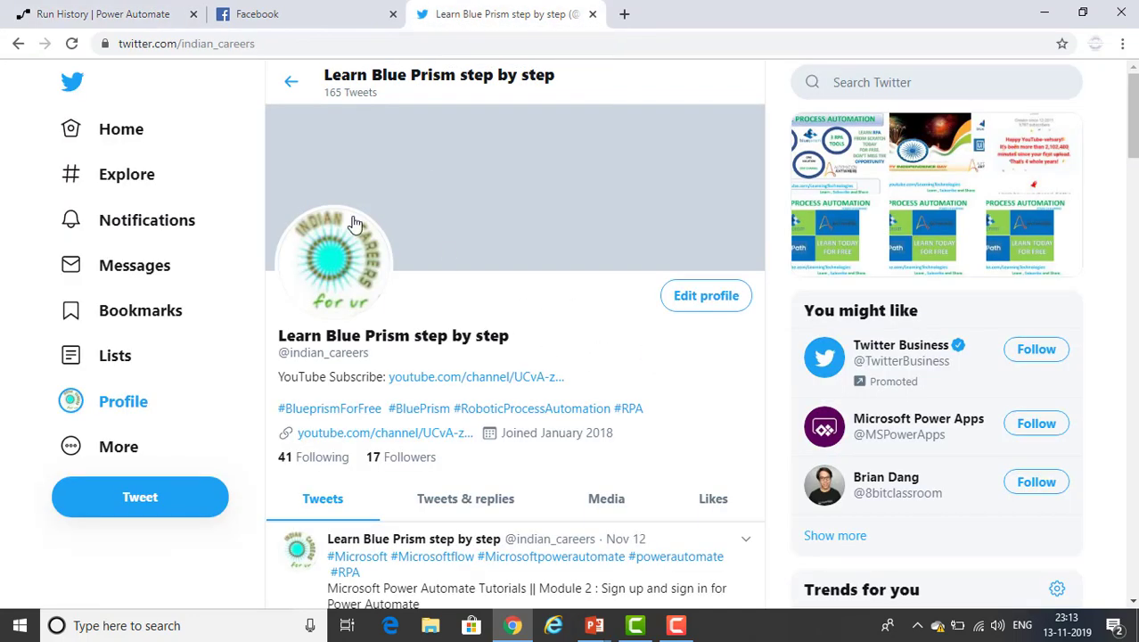
{"action": "left_click", "coordinate": [284, 51]}
{"action": "key", "text": "Return"}
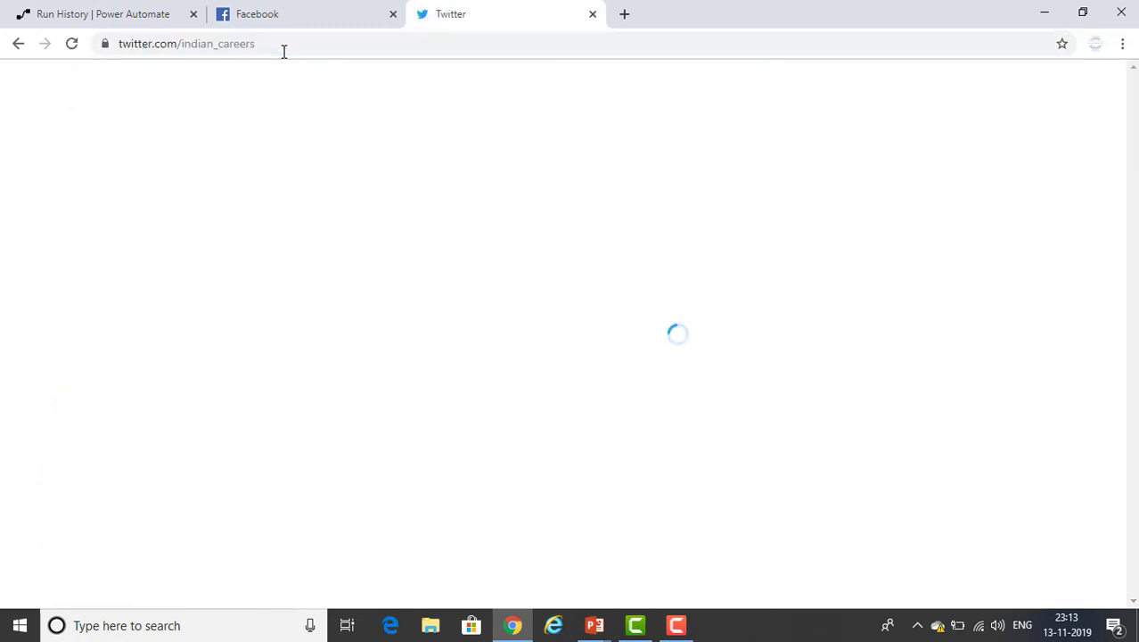
{"action": "scroll", "coordinate": [520, 368], "scroll_direction": "down", "scroll_amount": 1}
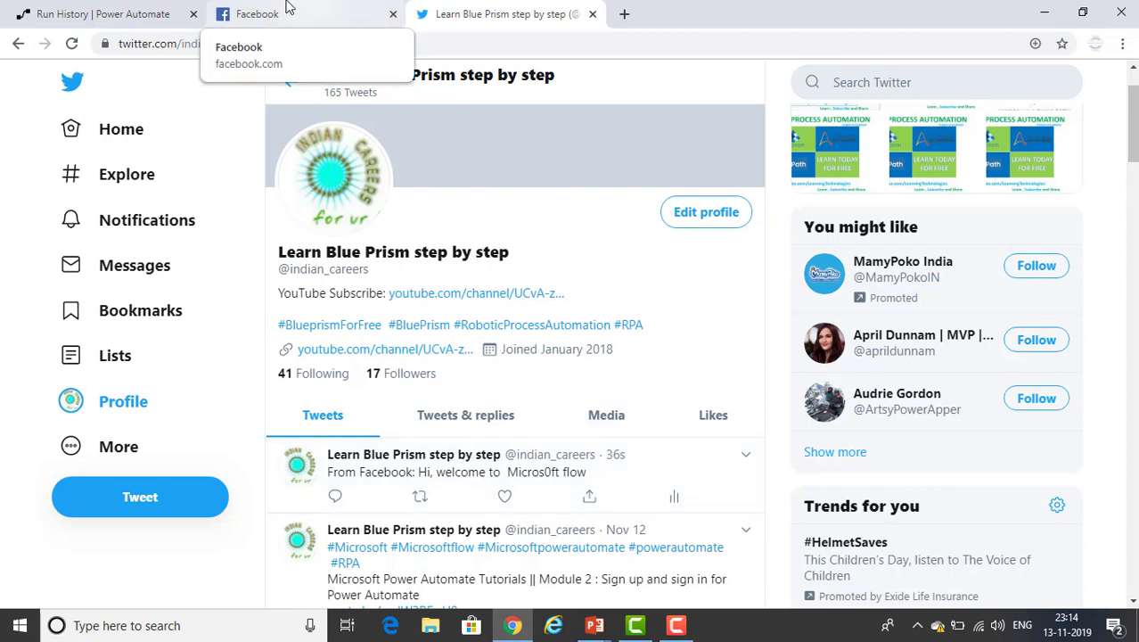
- Return to the flow in Power Automate, read the test run's status message and dismiss it
{"action": "left_click", "coordinate": [122, 10]}
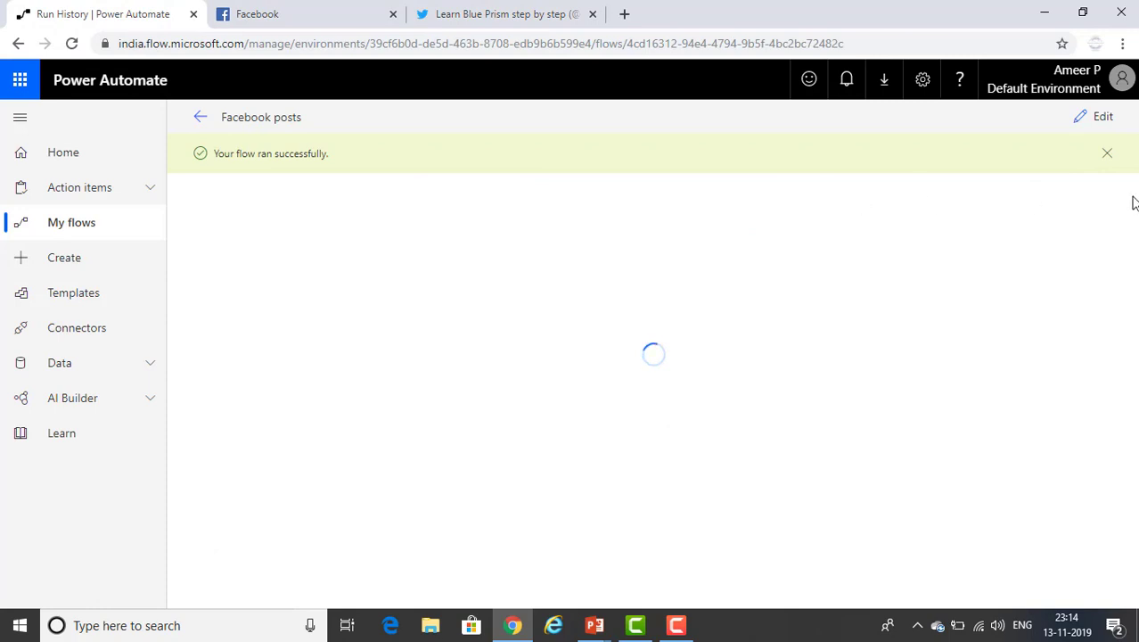
{"action": "left_click_drag", "start_coordinate": [214, 153], "coordinate": [348, 167]}
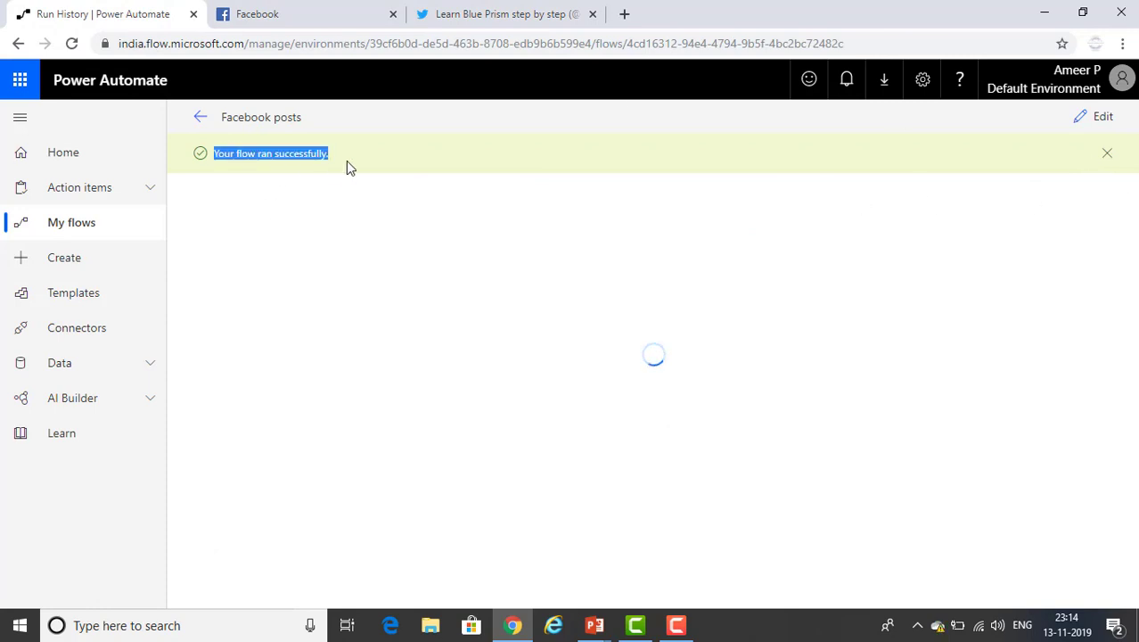
{"action": "left_click", "coordinate": [1108, 155]}
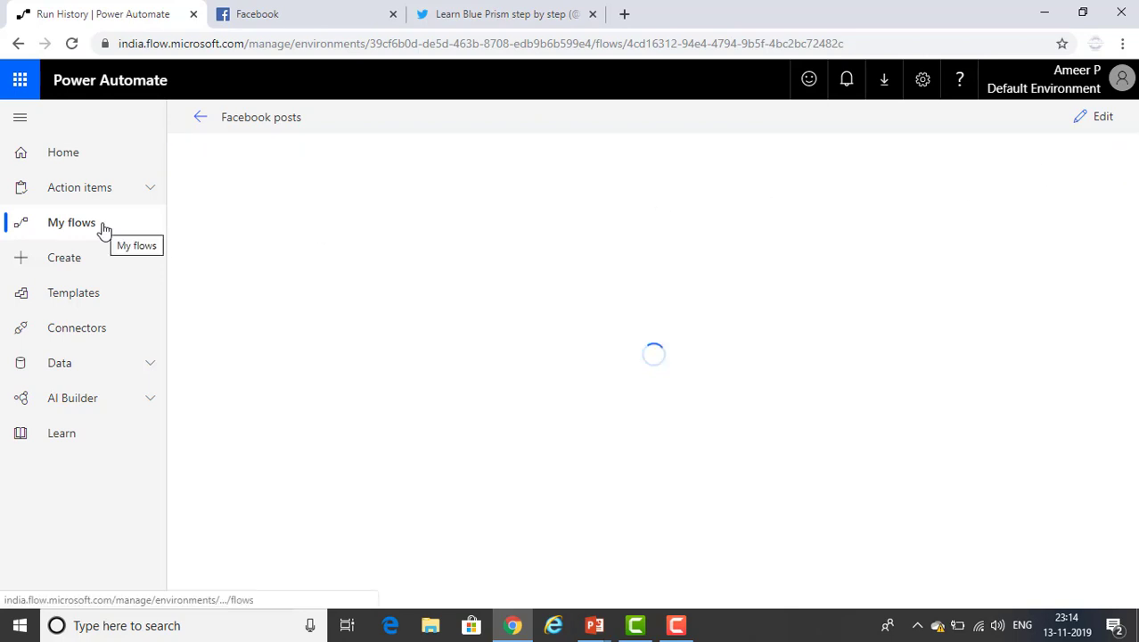
- Switch to Facebook and publish a public News Feed post reading "welcome to twitter from facebook"
{"action": "left_click", "coordinate": [293, 7]}
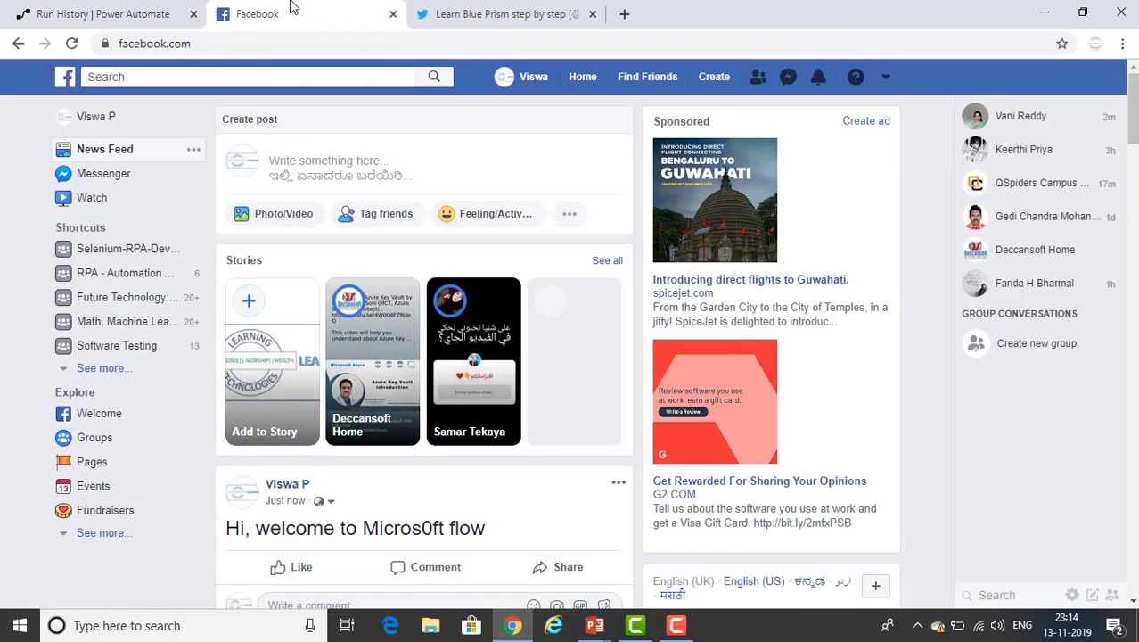
{"action": "left_click", "coordinate": [363, 167]}
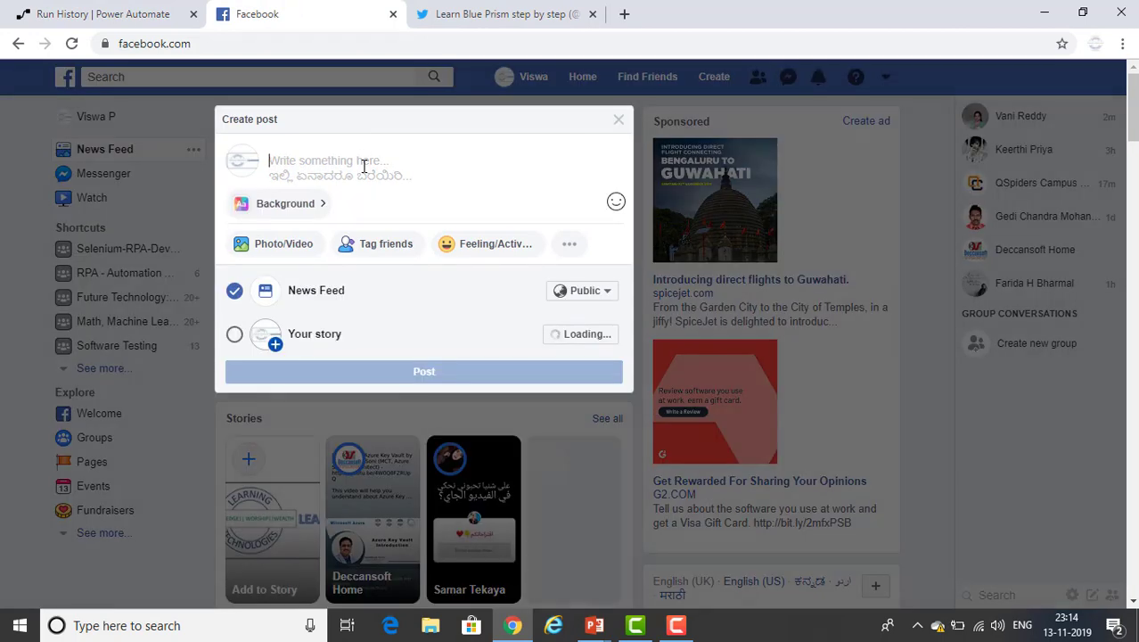
{"action": "type", "text": "welcome"}
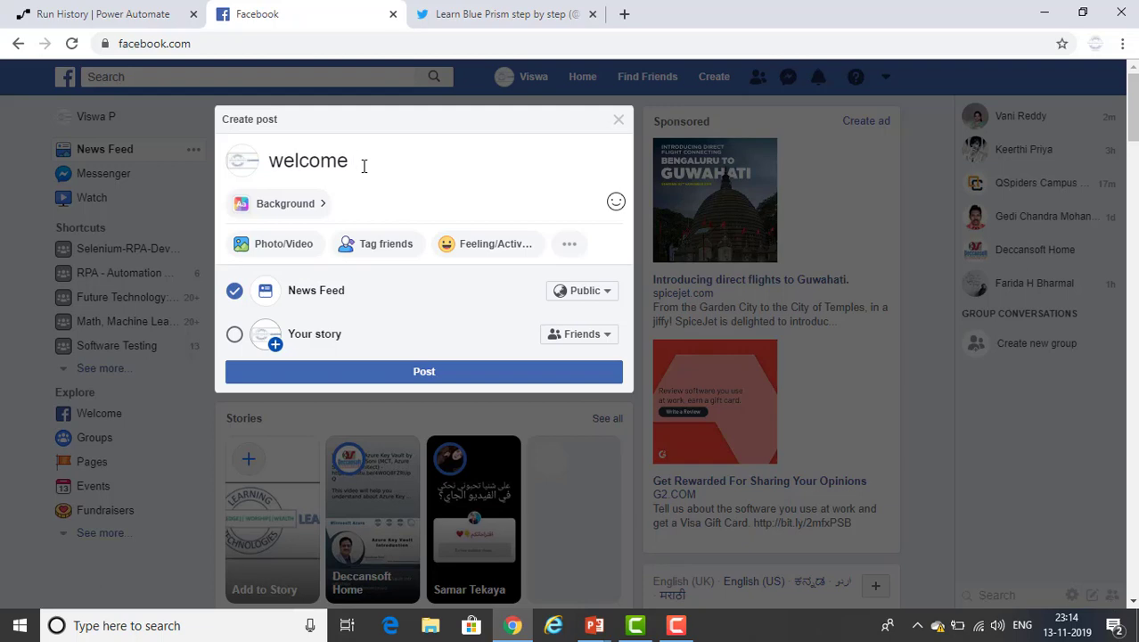
{"action": "type", "text": " to twitter"}
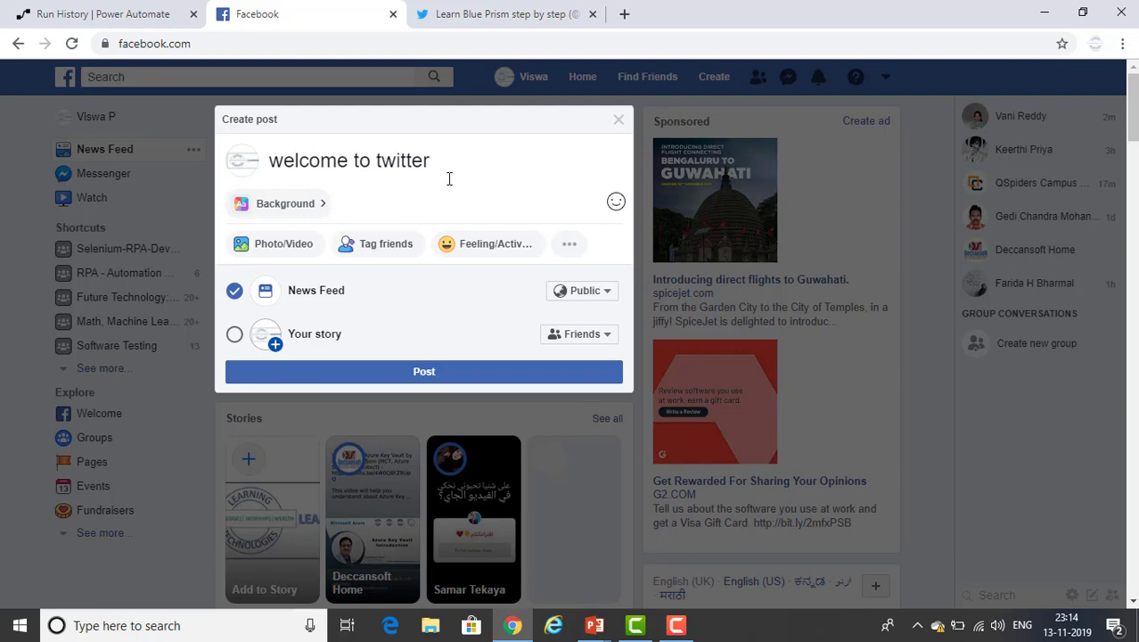
{"action": "type", "text": " f"}
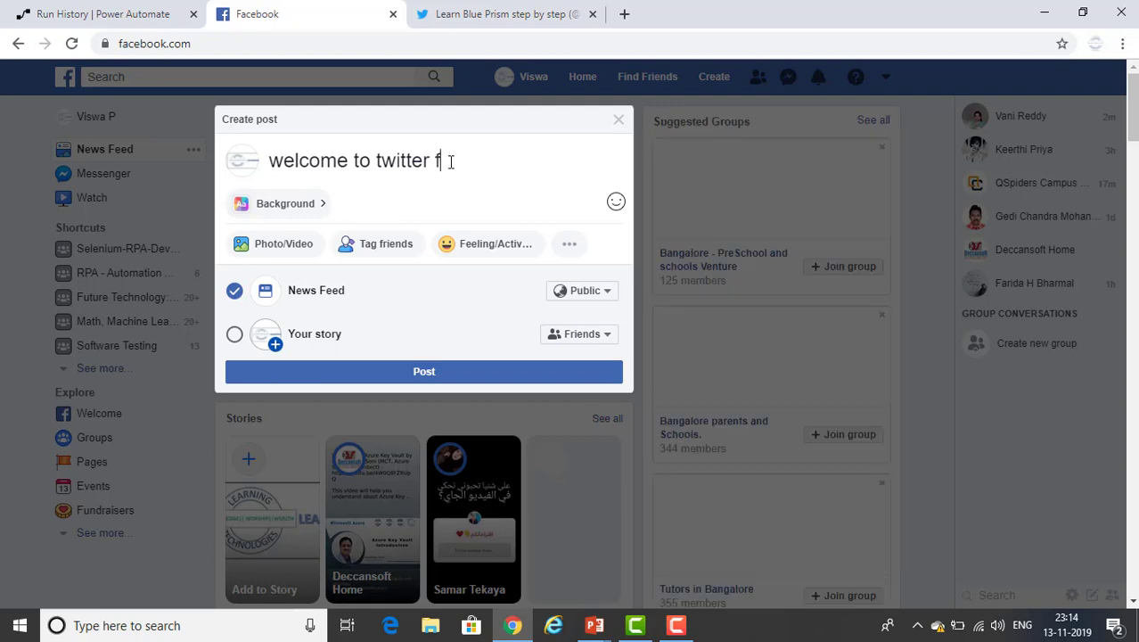
{"action": "type", "text": "rom face"}
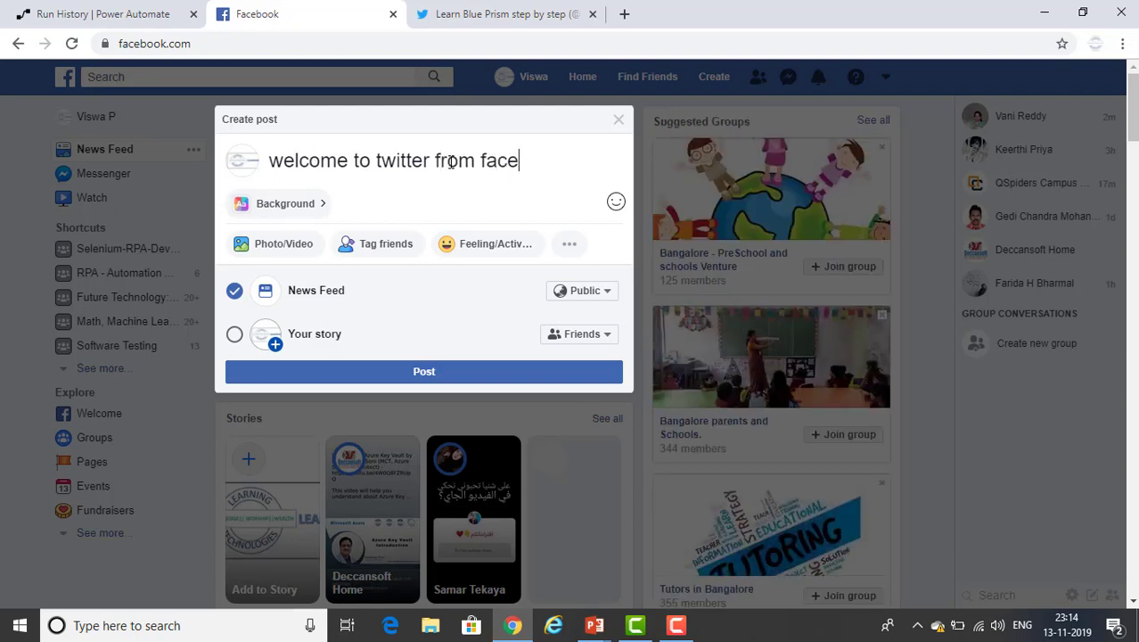
{"action": "type", "text": "book"}
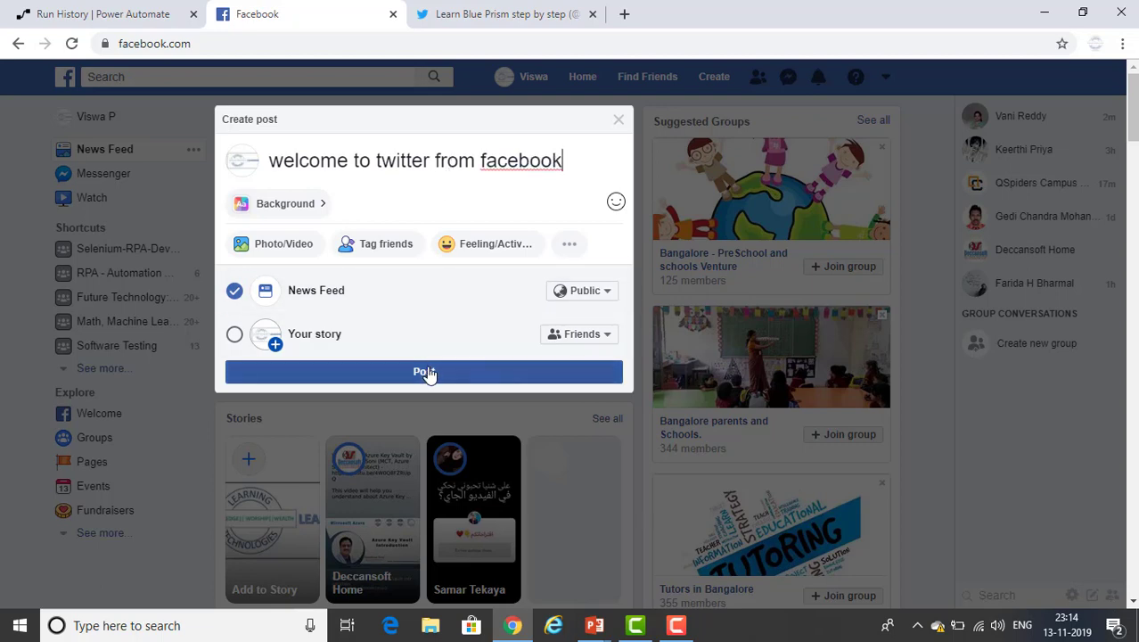
{"action": "left_click", "coordinate": [427, 372]}
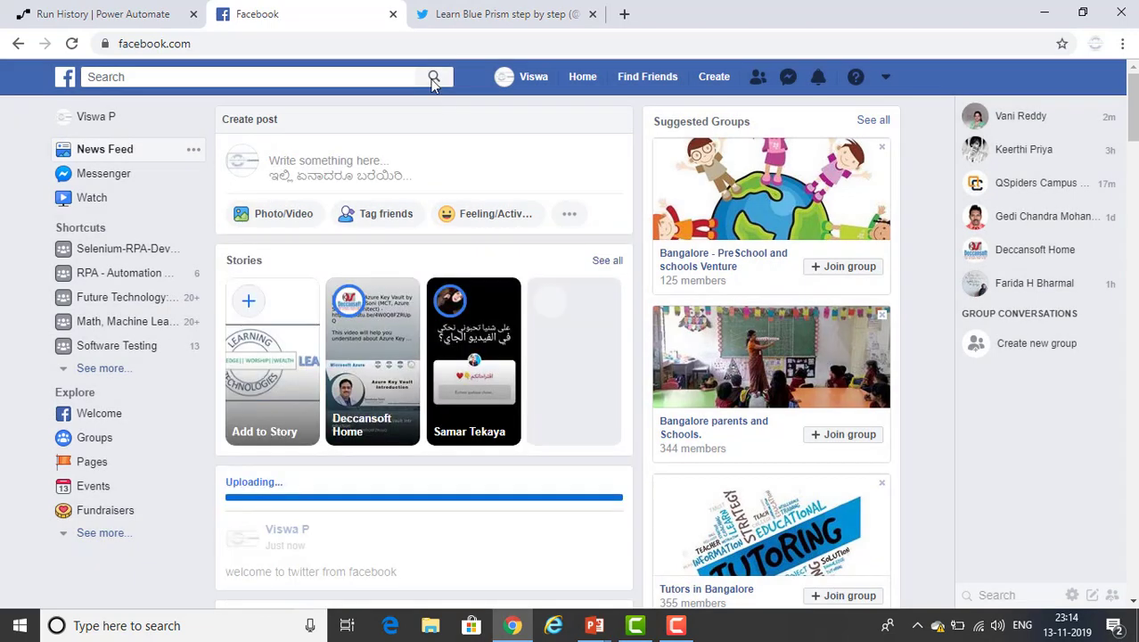
- Return to Power Automate, open the details of the Facebook posts flow from the list of own flows and check its runs
{"action": "left_click", "coordinate": [107, 18]}
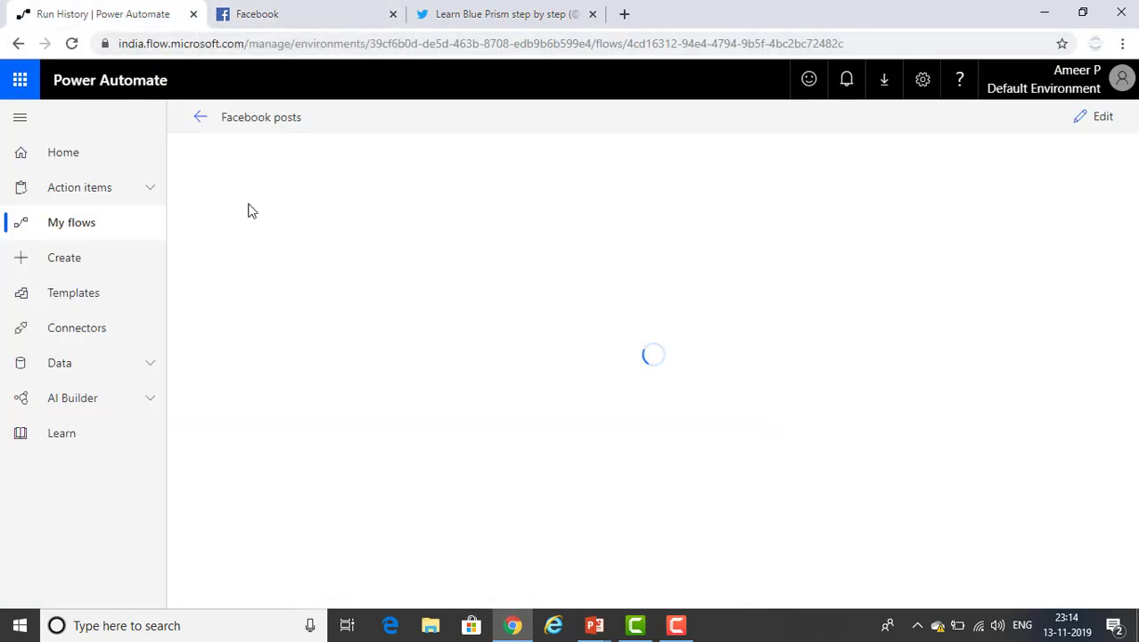
{"action": "left_click", "coordinate": [85, 233]}
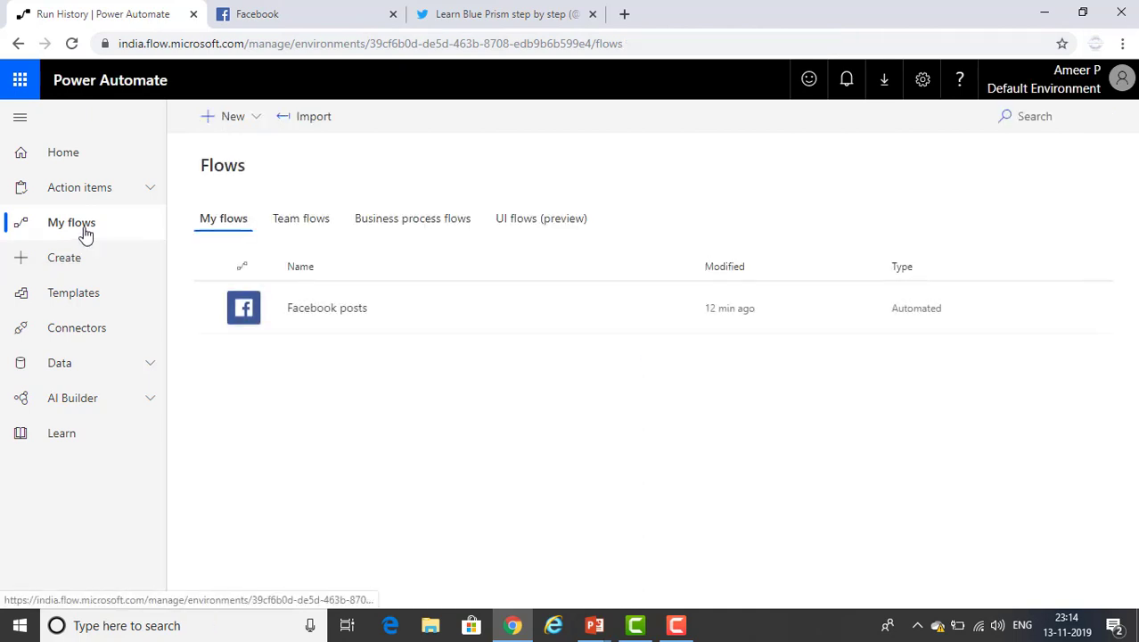
{"action": "left_click", "coordinate": [212, 312]}
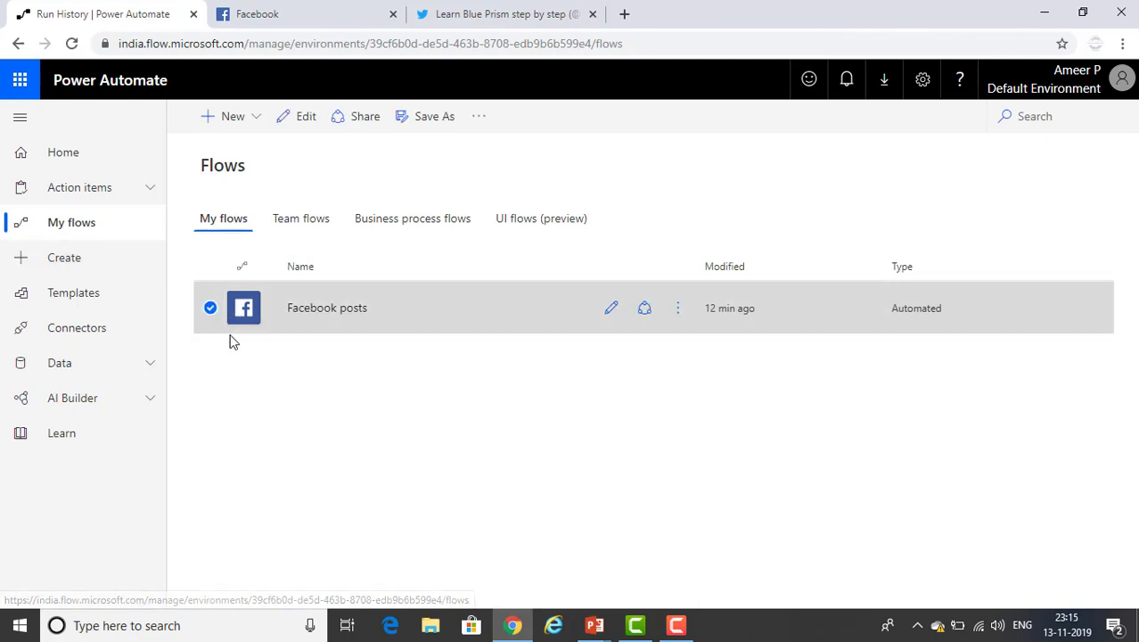
{"action": "left_click", "coordinate": [327, 309]}
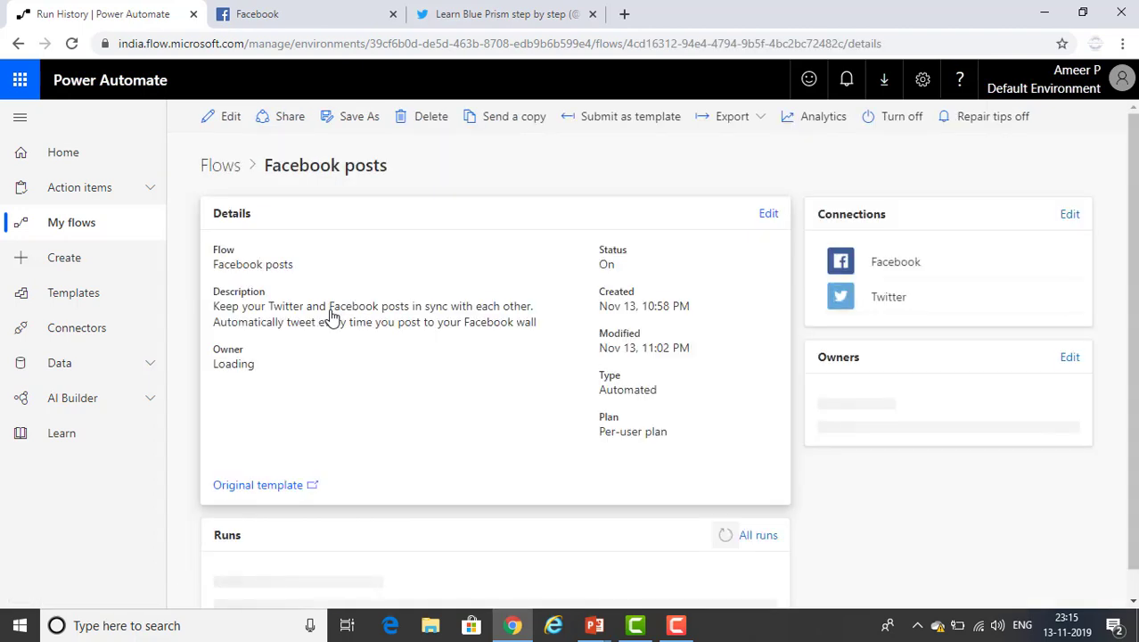
{"action": "scroll", "coordinate": [341, 382], "scroll_direction": "down", "scroll_amount": 1}
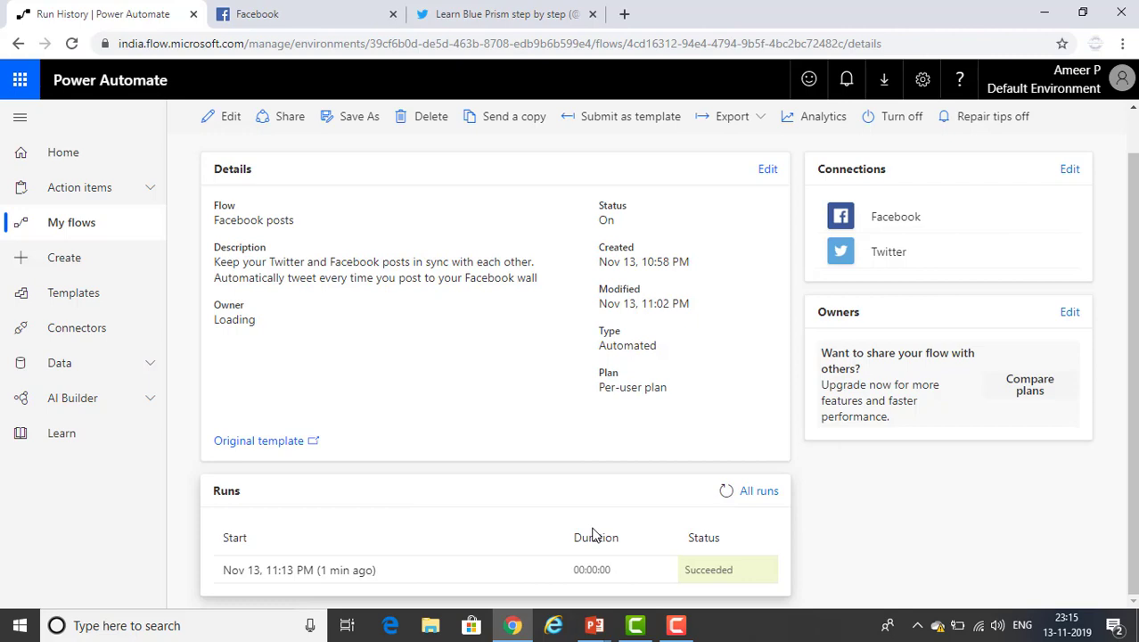
- Switch to the Twitter profile and reload it to look for a tweet made from the second Facebook post
{"action": "left_click", "coordinate": [528, 15]}
{"action": "scroll", "coordinate": [526, 385], "scroll_direction": "down", "scroll_amount": 2}
{"action": "scroll", "coordinate": [526, 385], "scroll_direction": "up", "scroll_amount": 3}
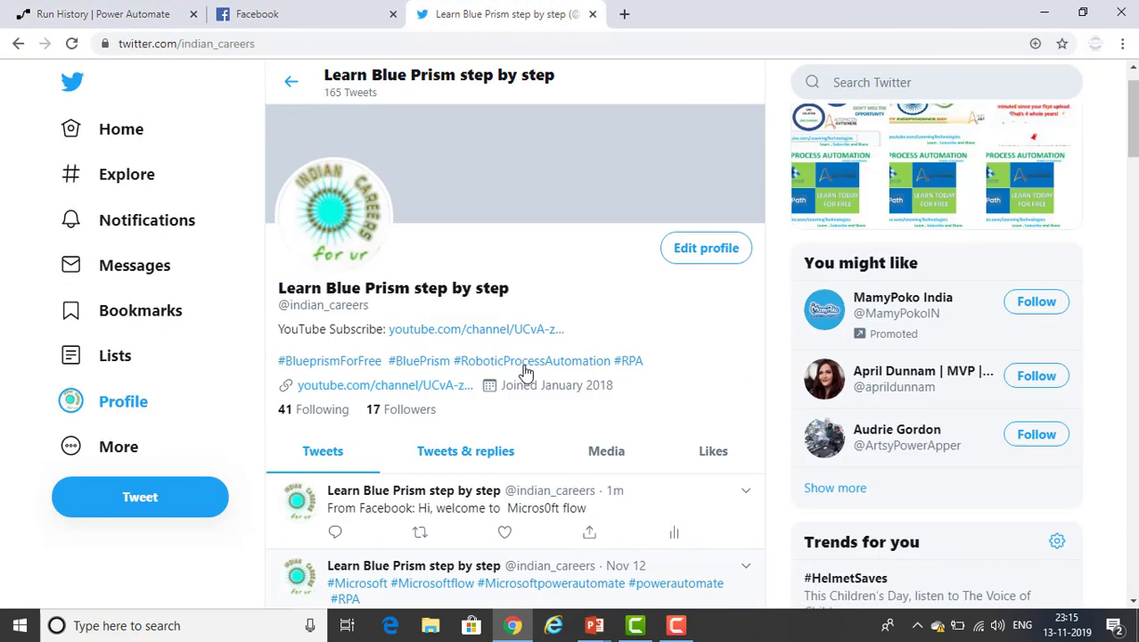
{"action": "left_click", "coordinate": [411, 39]}
{"action": "key", "text": "Return"}
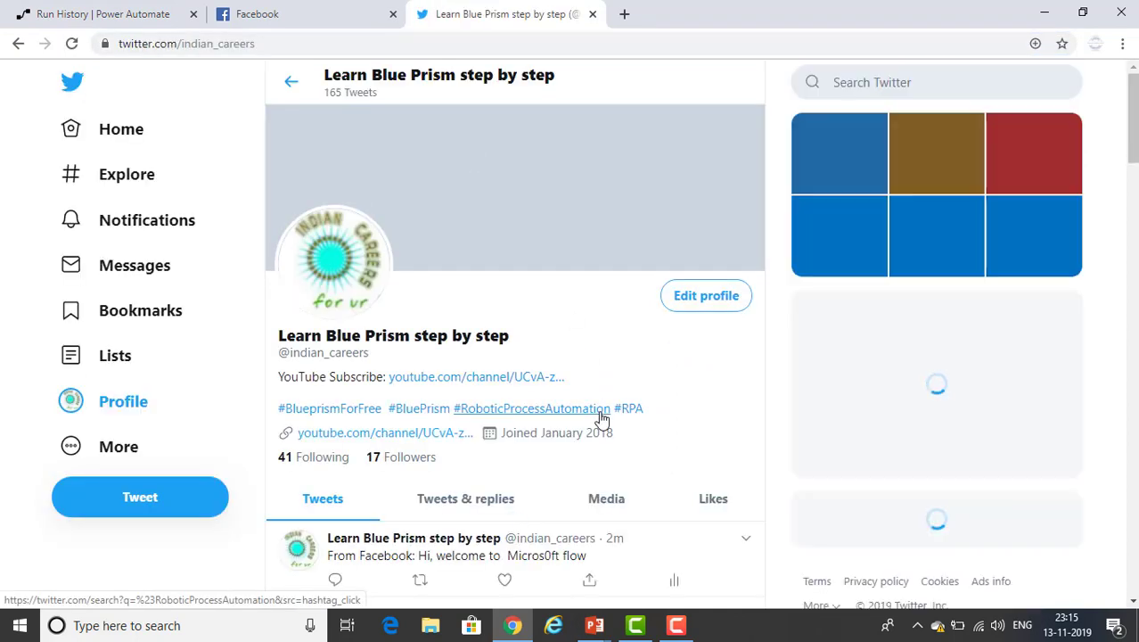
{"action": "scroll", "coordinate": [602, 419], "scroll_direction": "down", "scroll_amount": 2}
{"action": "scroll", "coordinate": [516, 431], "scroll_direction": "up", "scroll_amount": 2}
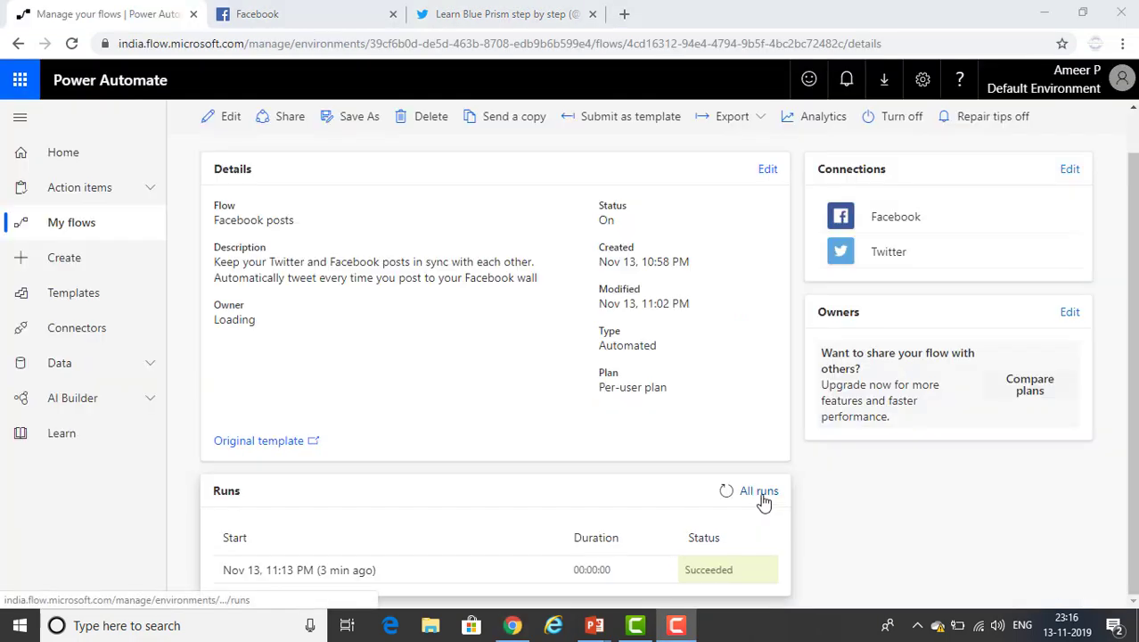
- View all runs of the Facebook posts flow in Power Automate and compare the newest tweets on Twitter with the Facebook post
{"action": "left_click", "coordinate": [760, 495]}
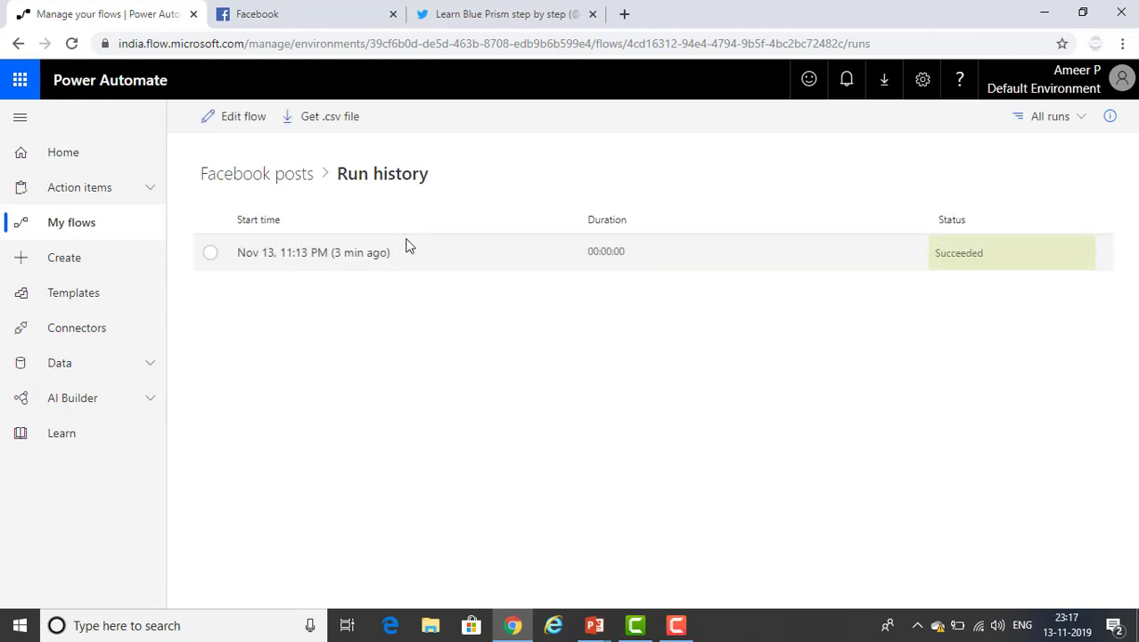
{"action": "left_click", "coordinate": [492, 14]}
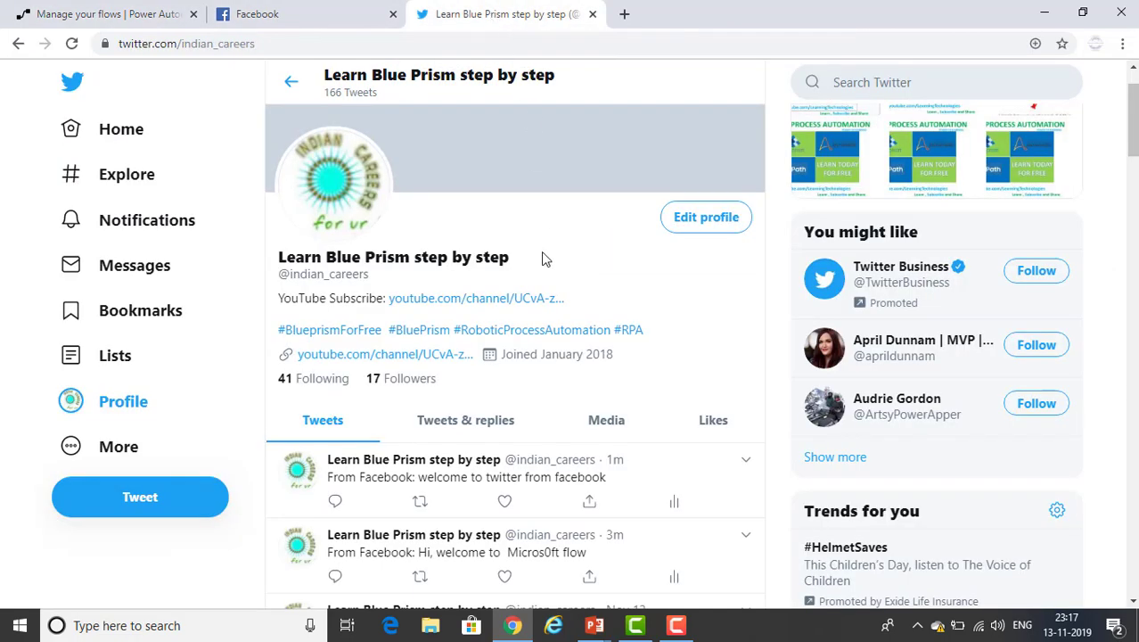
{"action": "scroll", "coordinate": [545, 258], "scroll_direction": "down", "scroll_amount": 1}
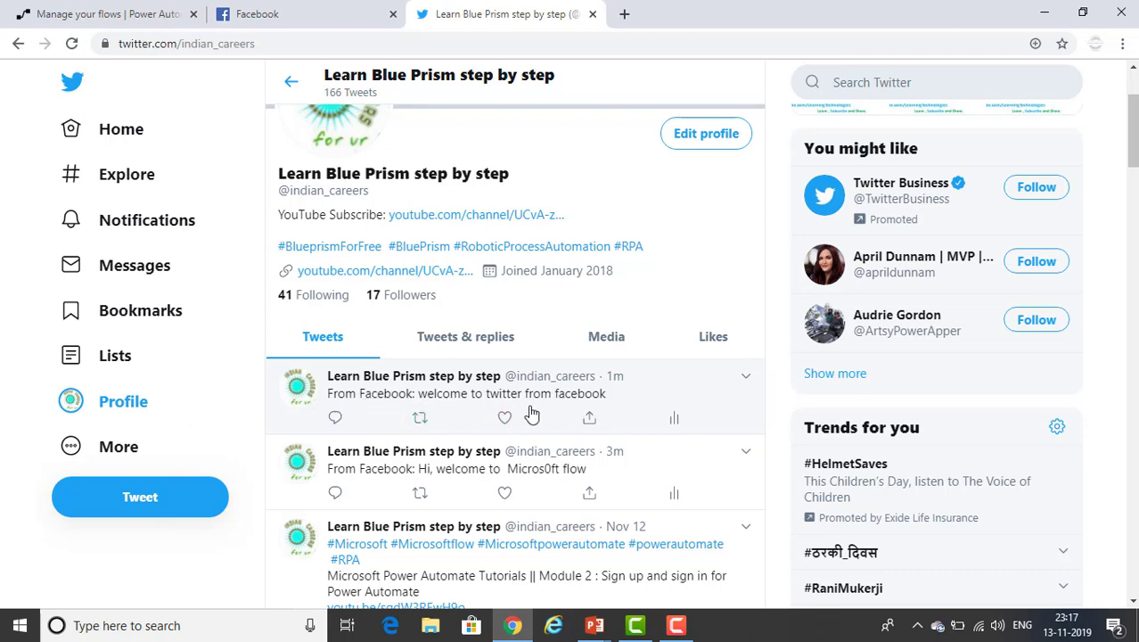
{"action": "left_click", "coordinate": [276, 15]}
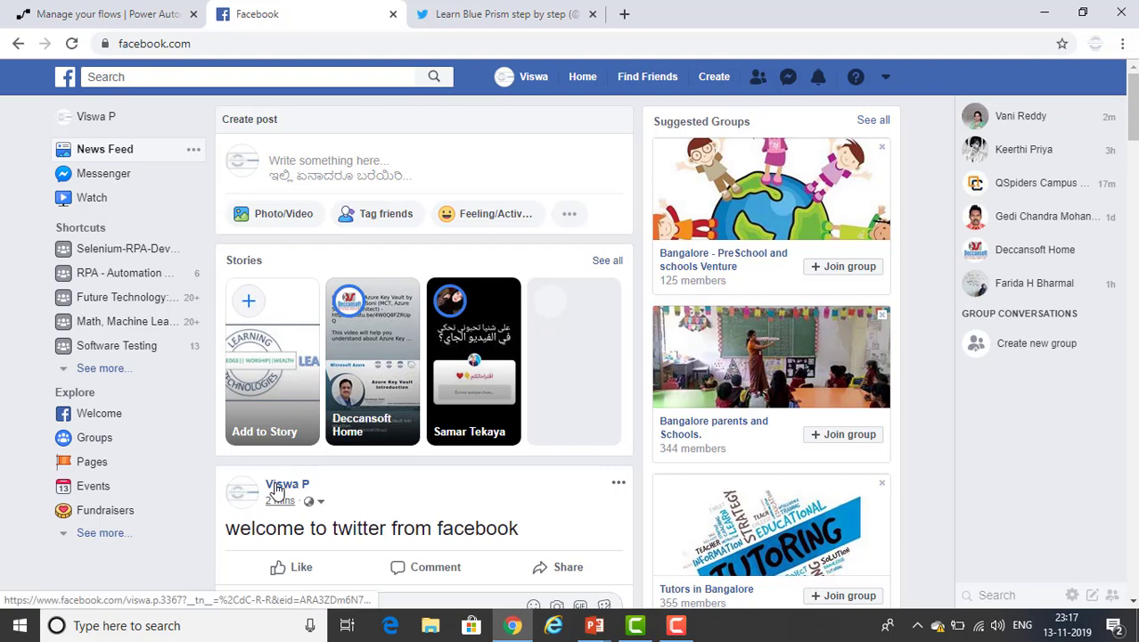
{"action": "left_click", "coordinate": [488, 14]}
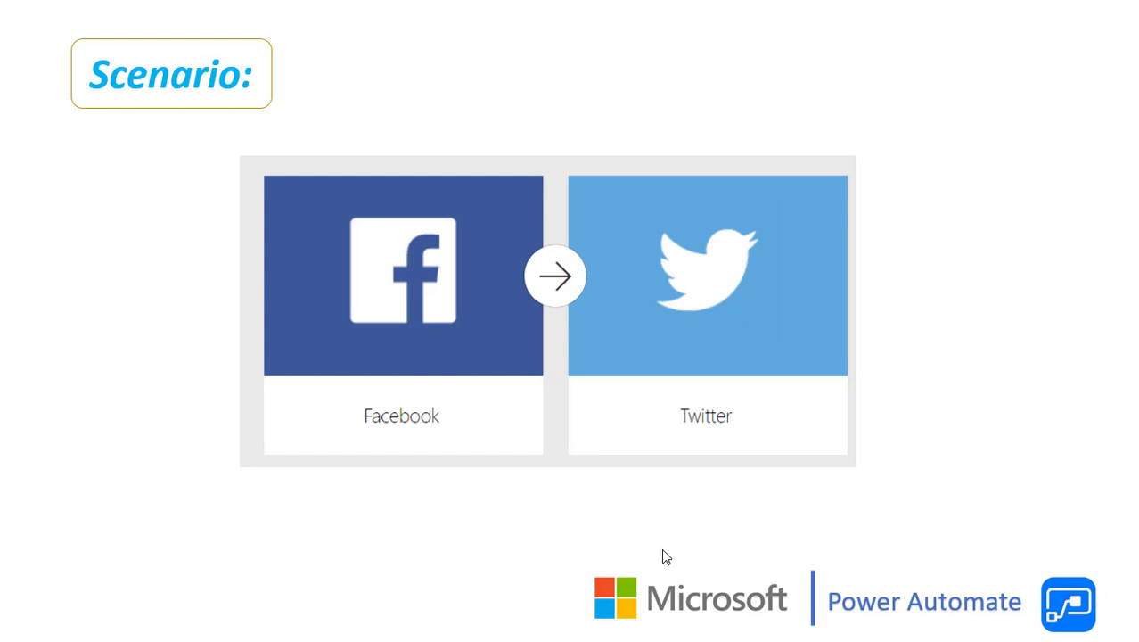
{"action": "key", "text": "Right"}
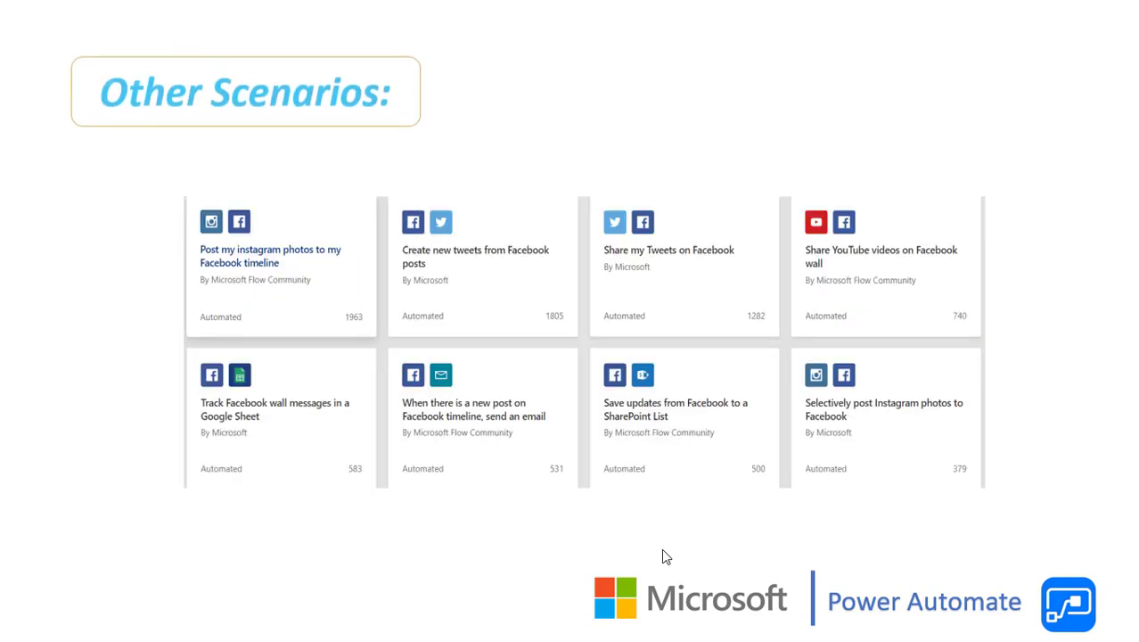